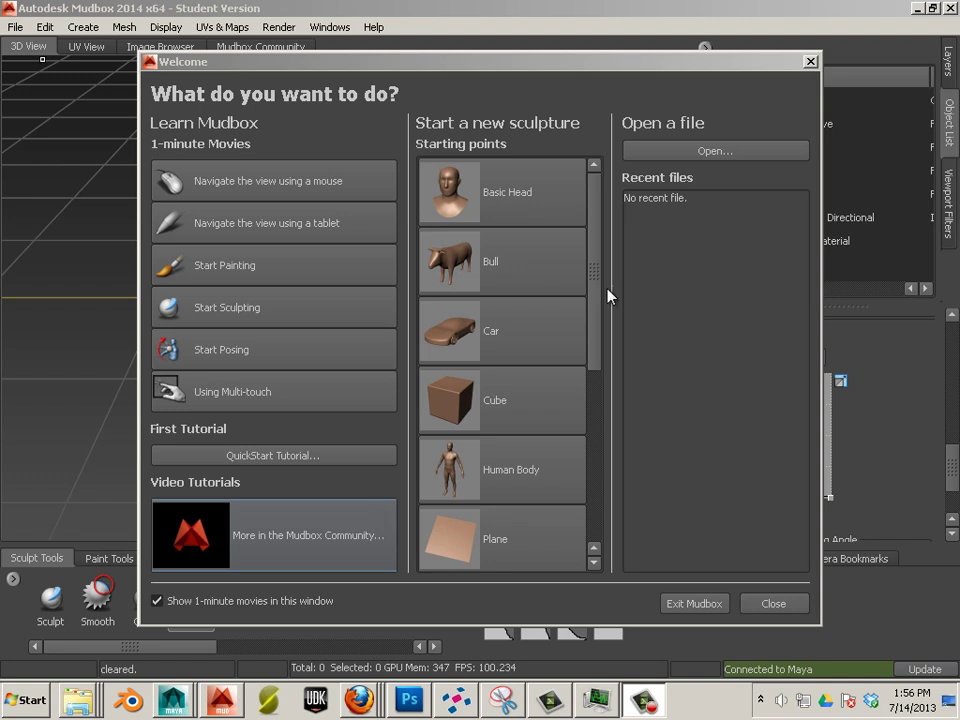
Start a new sculpture from the Basic Head and subdivide the mesh up to level 5
click(450, 194)
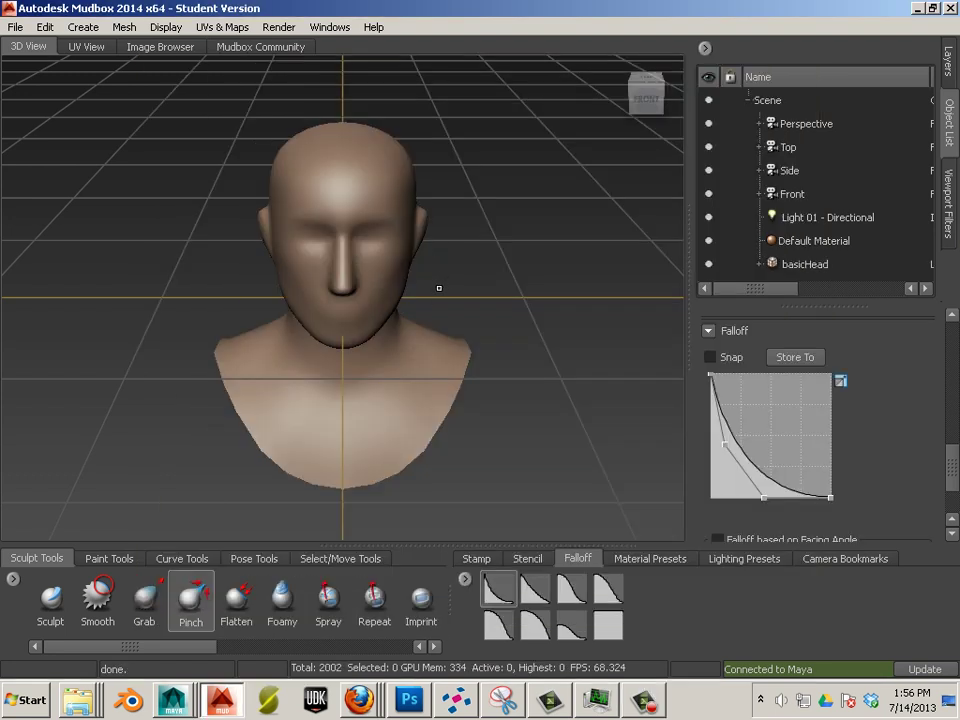
key(shift+d)
key(shift+d)
key(shift+d)
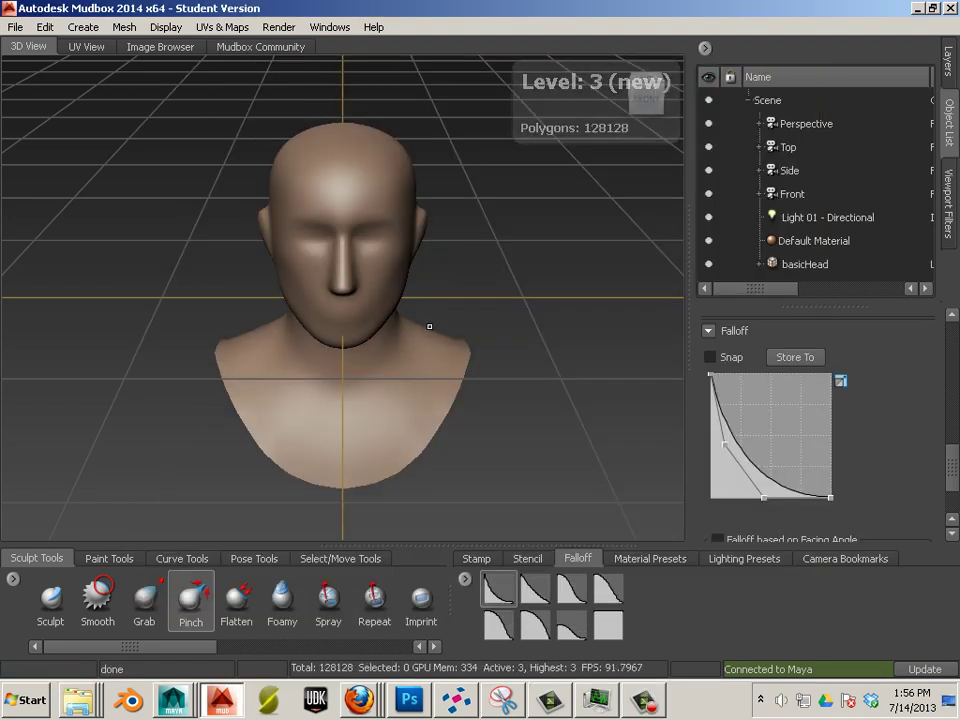
key(shift+d)
key(shift+d)
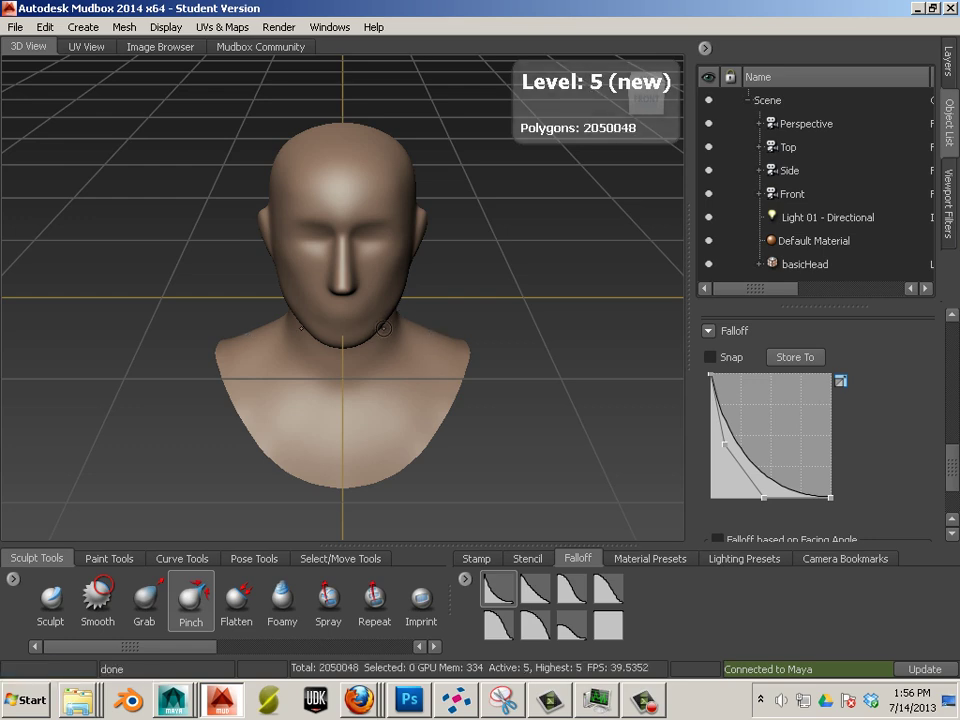
Choose the Wax sculpting brush and set its strength to 5
alt+middle_drag(391, 327, 374, 399)
alt+right_drag(374, 399, 510, 411)
alt+drag(510, 411, 491, 385)
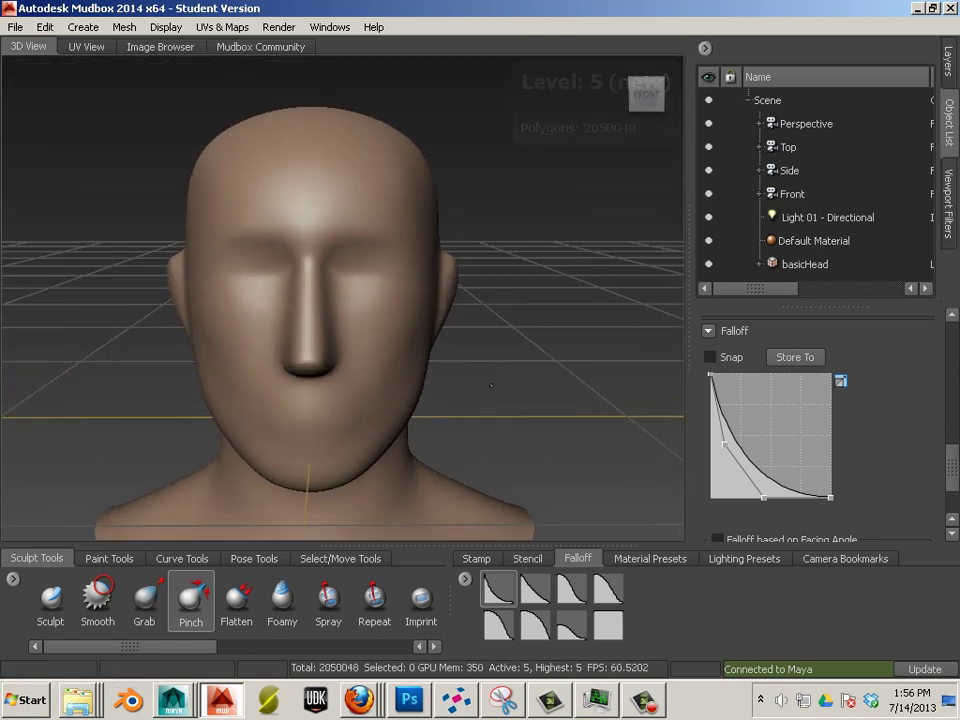
scroll(491, 385, up, 3)
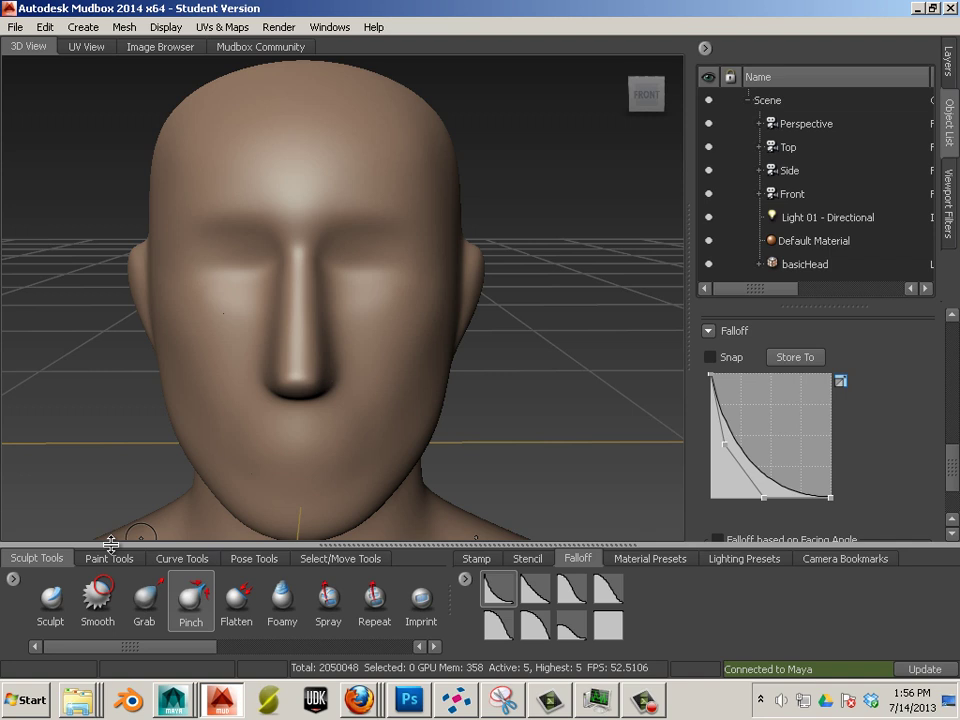
drag(174, 648, 258, 652)
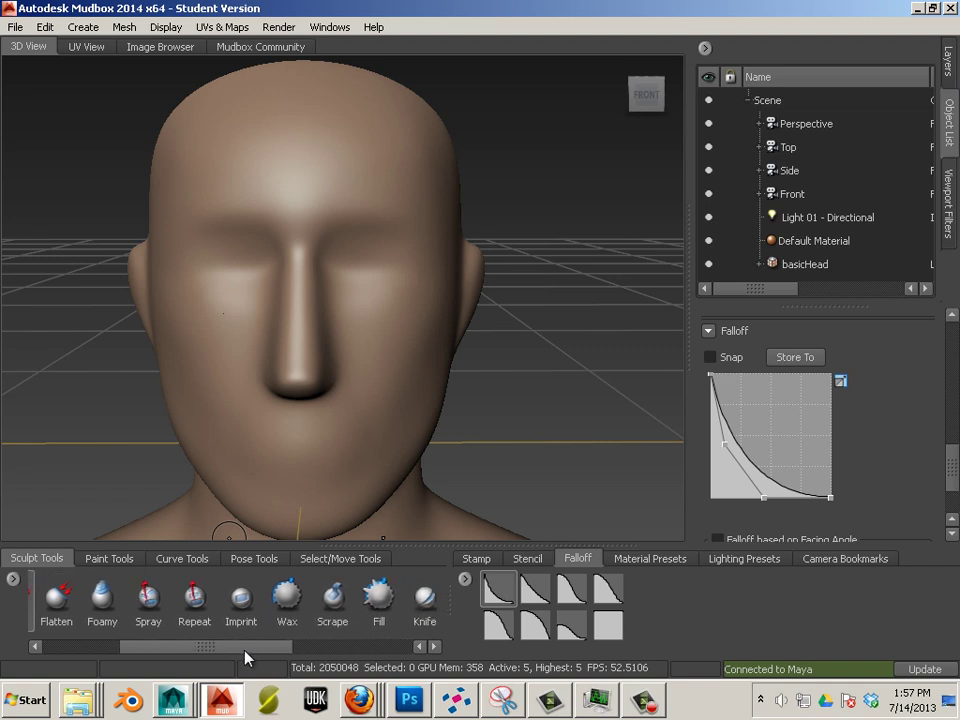
click(276, 594)
drag(333, 211, 408, 219)
key(ctrl+z)
key(ctrl+z)
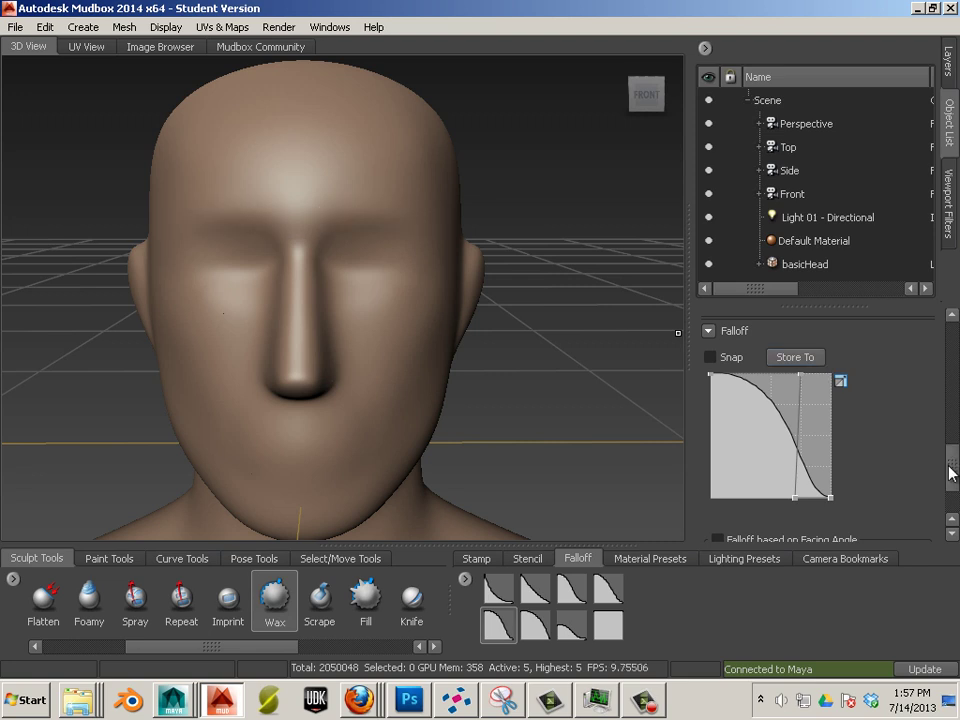
drag(952, 470, 948, 345)
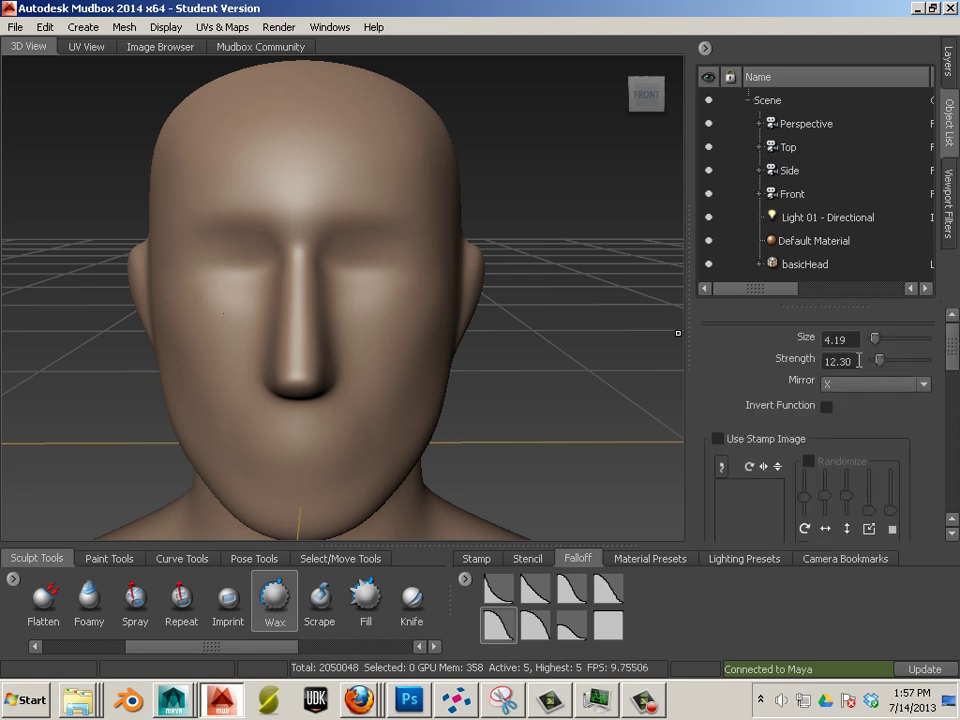
text(5)
key(Return)
Enlarge the Wax brush to a size of about 8.17 and build up the brow, the outer eye sockets and the cheekbones
mouse_move(326, 201)
mouse_down()
mouse_move(438, 203)
mouse_move(302, 203)
mouse_move(438, 196)
mouse_move(392, 186)
mouse_move(436, 190)
mouse_up()
key(bracketright)
key(bracketright)
key(bracketright)
key(bracketright)
key(bracketright)
key(bracketright)
key(bracketright)
mouse_move(290, 208)
mouse_down()
mouse_move(440, 212)
mouse_move(445, 305)
mouse_up()
drag(417, 190, 440, 310)
drag(414, 231, 440, 315)
mouse_move(414, 200)
mouse_down()
mouse_move(445, 320)
mouse_move(459, 333)
mouse_move(405, 338)
mouse_move(304, 393)
mouse_move(318, 387)
mouse_move(295, 357)
mouse_move(300, 372)
mouse_move(290, 307)
mouse_move(277, 320)
mouse_move(285, 292)
mouse_move(341, 357)
mouse_move(306, 368)
mouse_move(318, 325)
mouse_move(343, 332)
mouse_move(335, 347)
mouse_move(376, 360)
mouse_move(388, 346)
mouse_move(462, 331)
mouse_up()
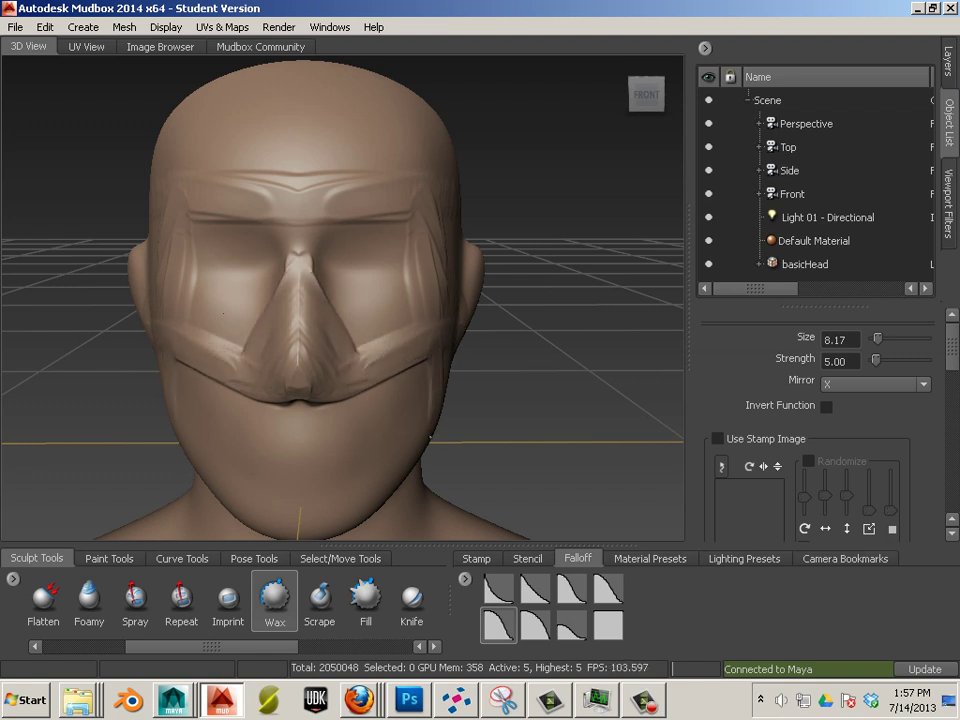
Build up wax along the jawline and down the nose bridge from the brow to the nose tip
mouse_move(422, 428)
mouse_down()
mouse_move(408, 382)
mouse_move(398, 418)
mouse_move(429, 388)
mouse_up()
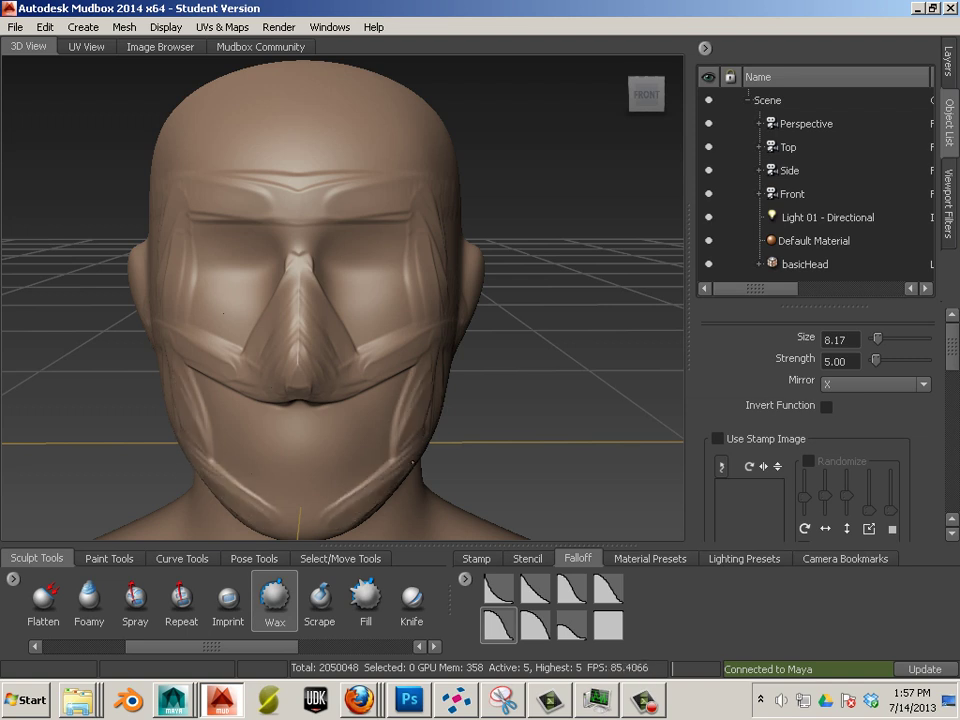
mouse_move(437, 363)
mouse_down()
mouse_move(404, 438)
mouse_move(417, 394)
mouse_move(424, 376)
mouse_move(411, 449)
mouse_move(437, 330)
mouse_up()
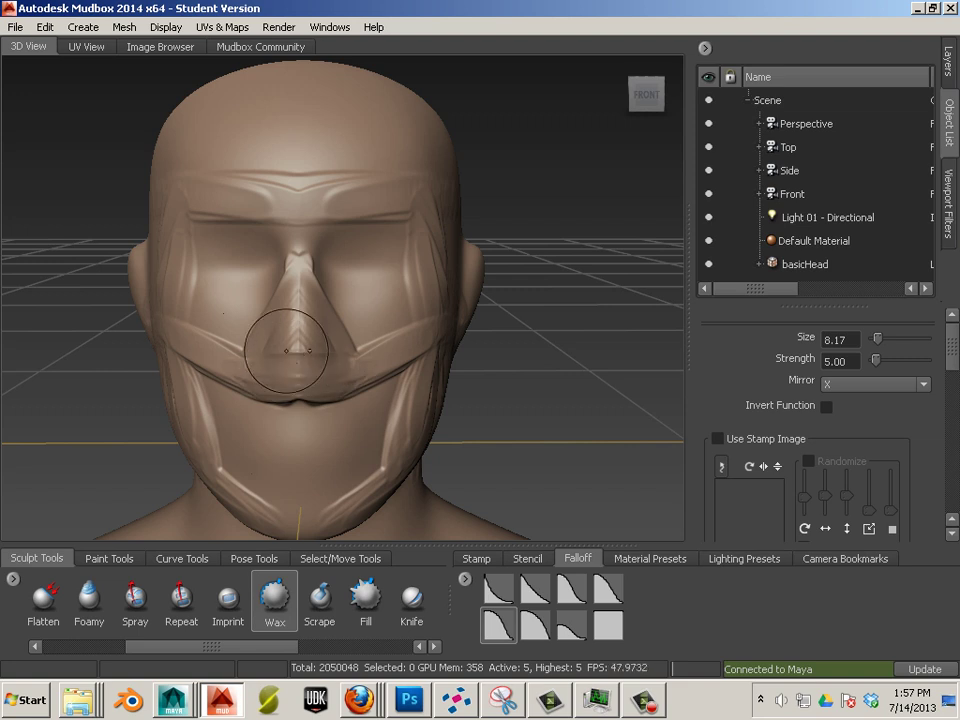
drag(303, 284, 306, 350)
mouse_move(292, 308)
mouse_down()
mouse_move(298, 343)
mouse_move(304, 313)
mouse_move(303, 338)
mouse_up()
mouse_move(535, 437)
alt+mouse_down()
mouse_move(526, 424)
mouse_move(588, 400)
mouse_move(540, 408)
mouse_move(530, 425)
alt+mouse_up()
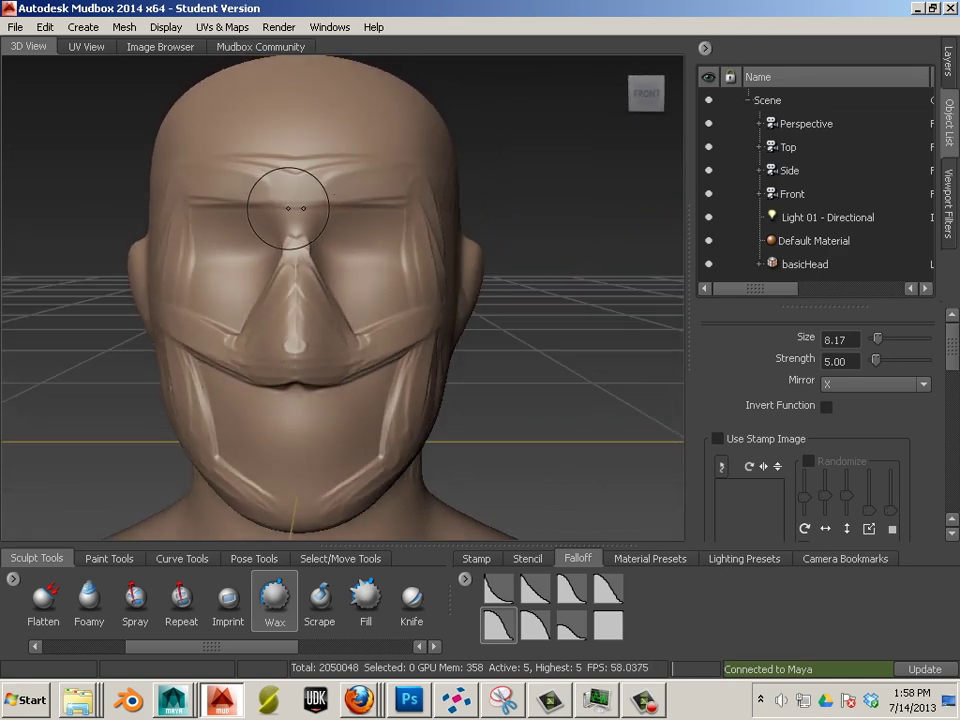
drag(292, 219, 296, 274)
drag(290, 201, 295, 279)
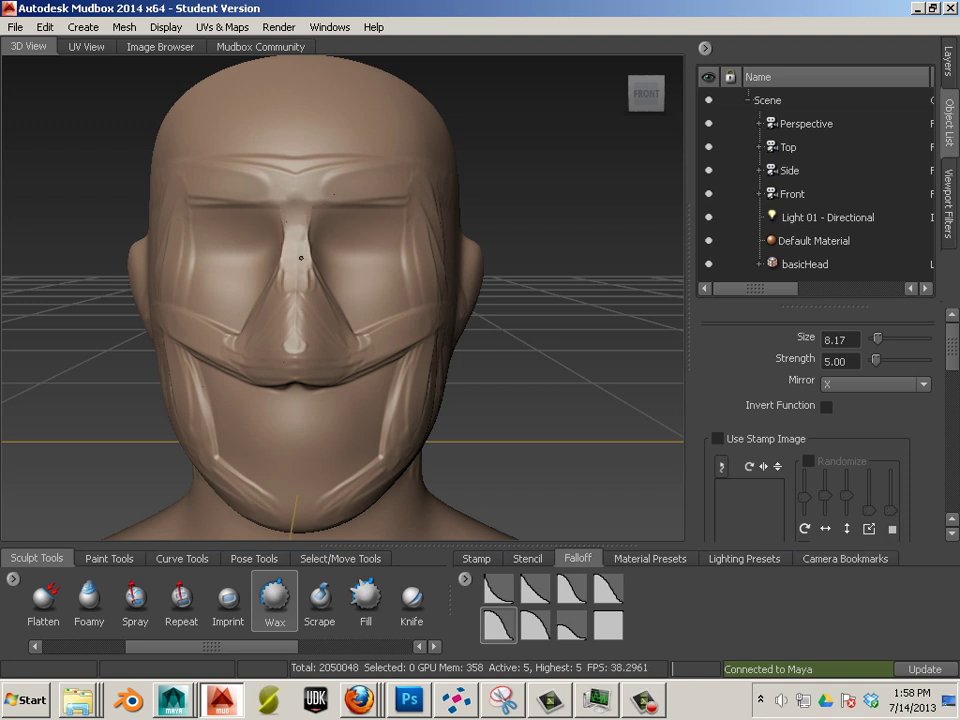
mouse_move(290, 192)
mouse_down()
mouse_move(299, 293)
mouse_move(289, 182)
mouse_move(293, 318)
mouse_move(289, 165)
mouse_move(296, 300)
mouse_move(295, 184)
mouse_move(295, 243)
mouse_up()
Flatten the cheekbone ridge with the Flatten brush at strength 15 and a size of about 4.54
mouse_move(444, 369)
alt+mouse_down()
mouse_move(545, 367)
mouse_move(450, 366)
mouse_move(458, 364)
alt+mouse_up()
alt+drag(314, 272, 482, 388)
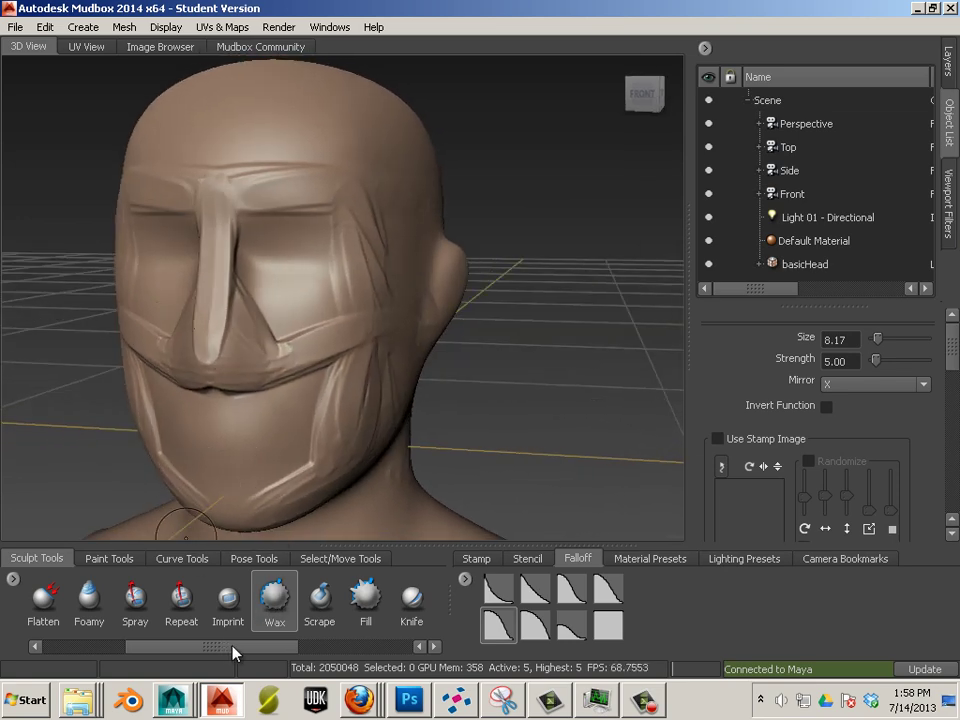
mouse_move(233, 652)
mouse_down()
mouse_move(300, 651)
mouse_move(184, 656)
mouse_up()
click(157, 621)
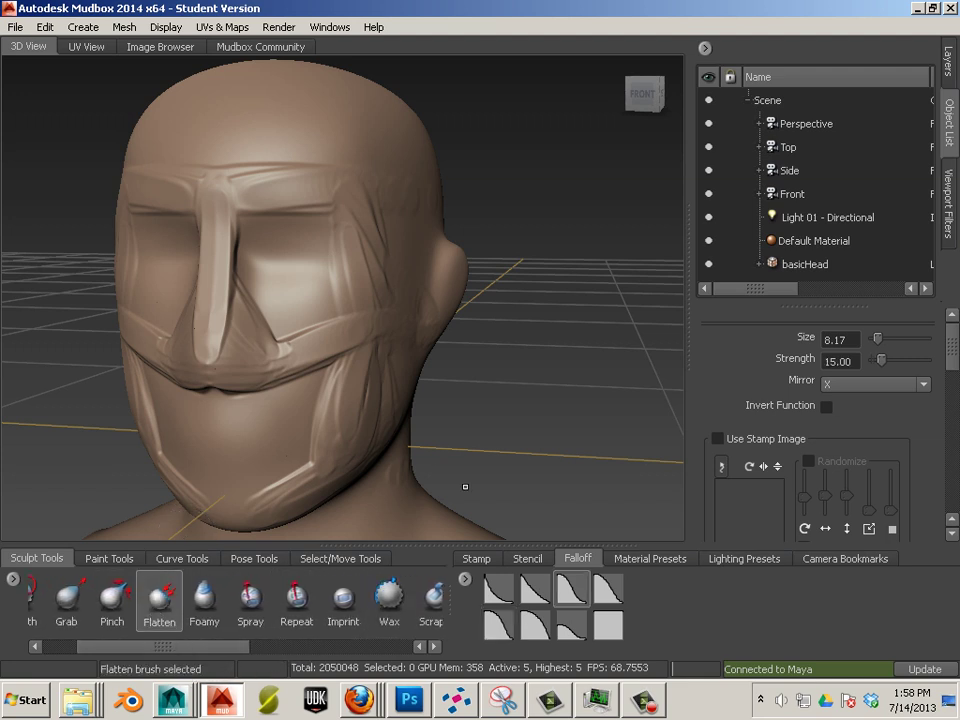
alt+drag(489, 480, 473, 476)
scroll(466, 510, down, 3)
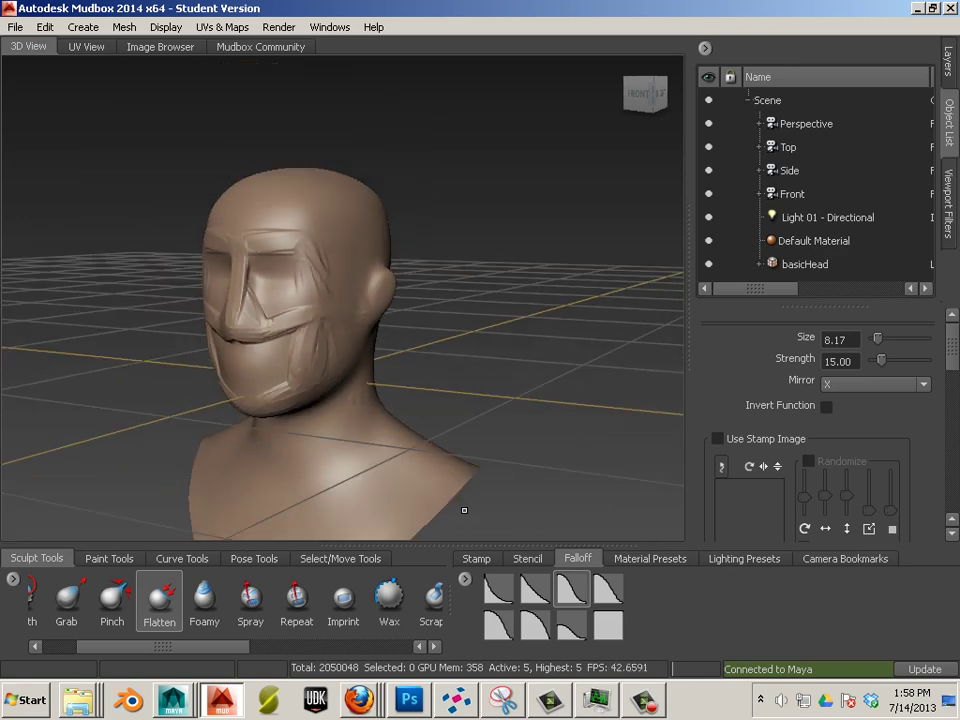
scroll(455, 514, up, 6)
alt+middle_drag(455, 513, 577, 456)
alt+drag(576, 456, 532, 467)
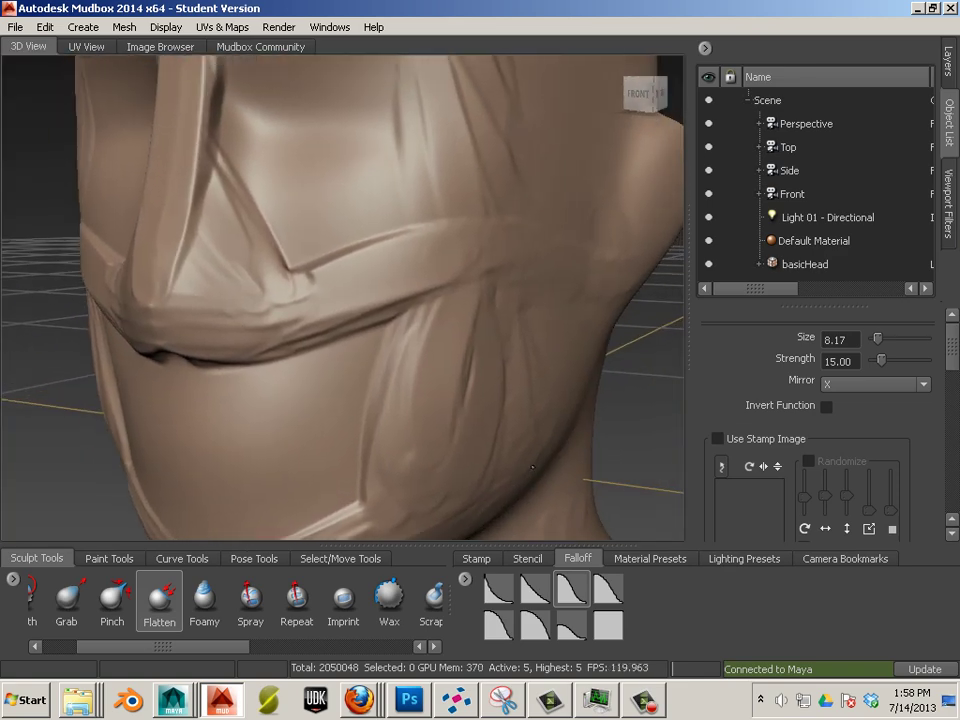
drag(396, 272, 506, 250)
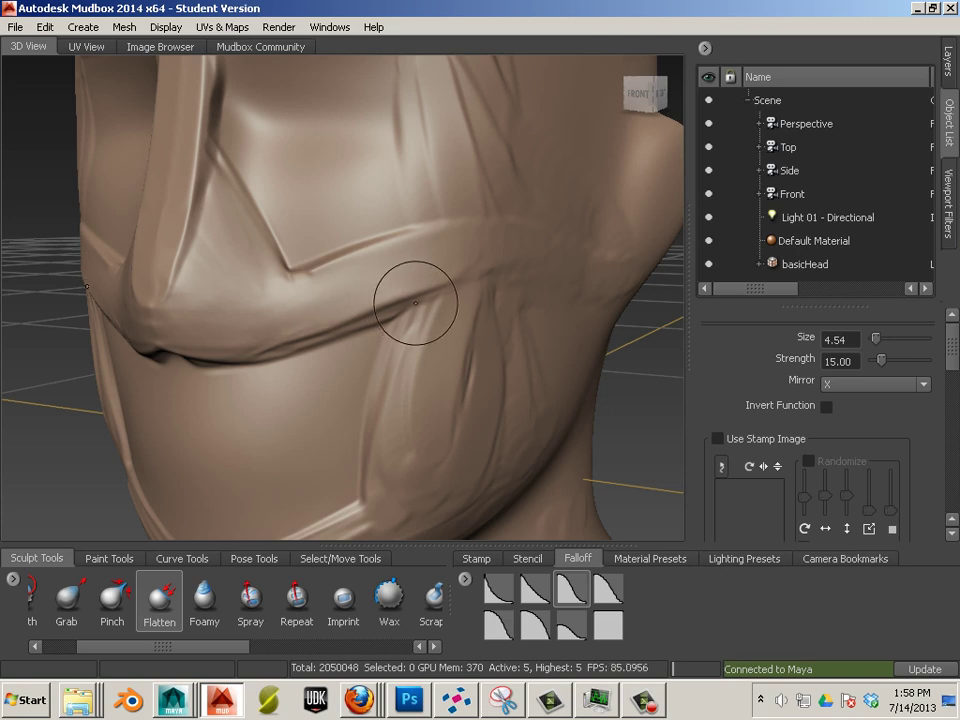
mouse_move(405, 302)
alt+mouse_down()
mouse_move(399, 349)
mouse_move(439, 272)
mouse_move(371, 161)
alt+mouse_up()
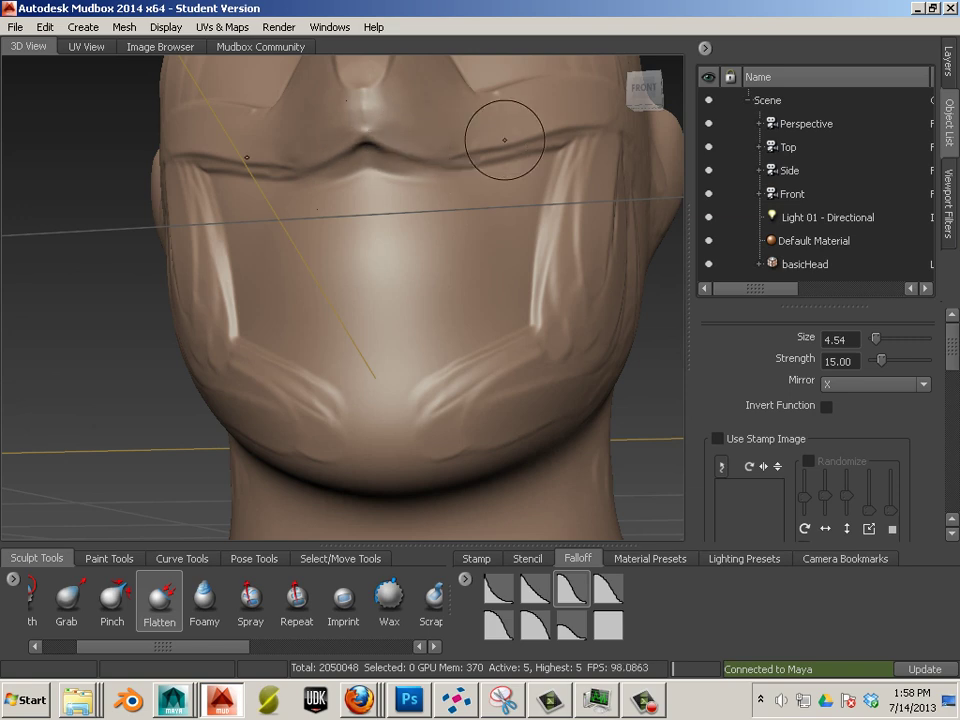
mouse_move(503, 139)
alt+mouse_down()
mouse_move(467, 165)
mouse_move(516, 189)
mouse_move(473, 302)
mouse_move(476, 347)
mouse_move(461, 339)
mouse_move(461, 349)
alt+mouse_up()
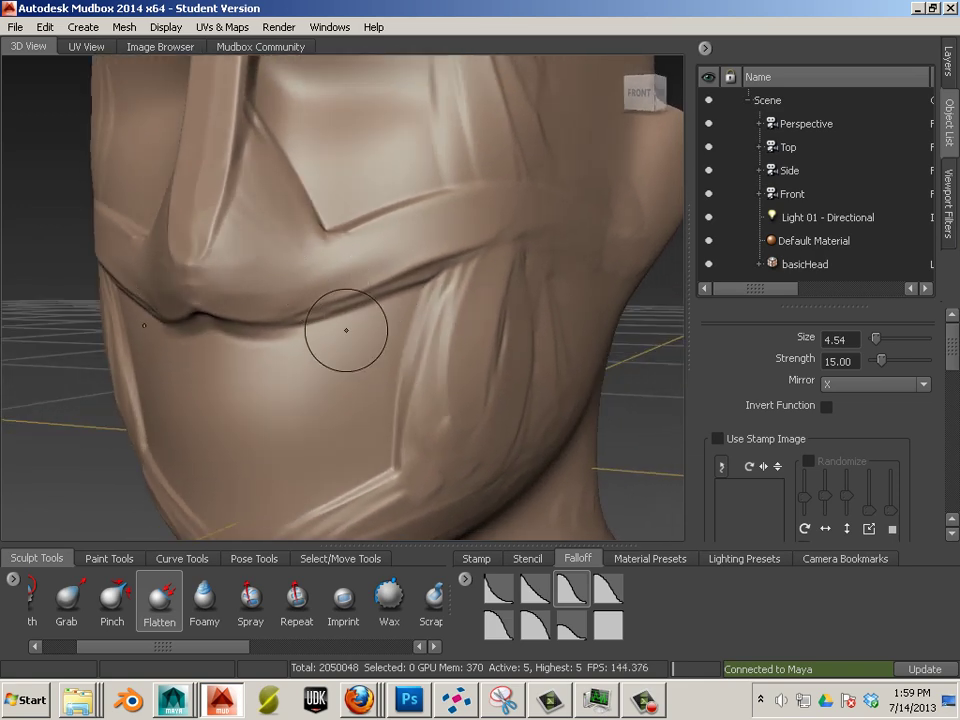
mouse_move(336, 332)
alt+mouse_down()
mouse_move(326, 343)
mouse_move(319, 326)
alt+mouse_up()
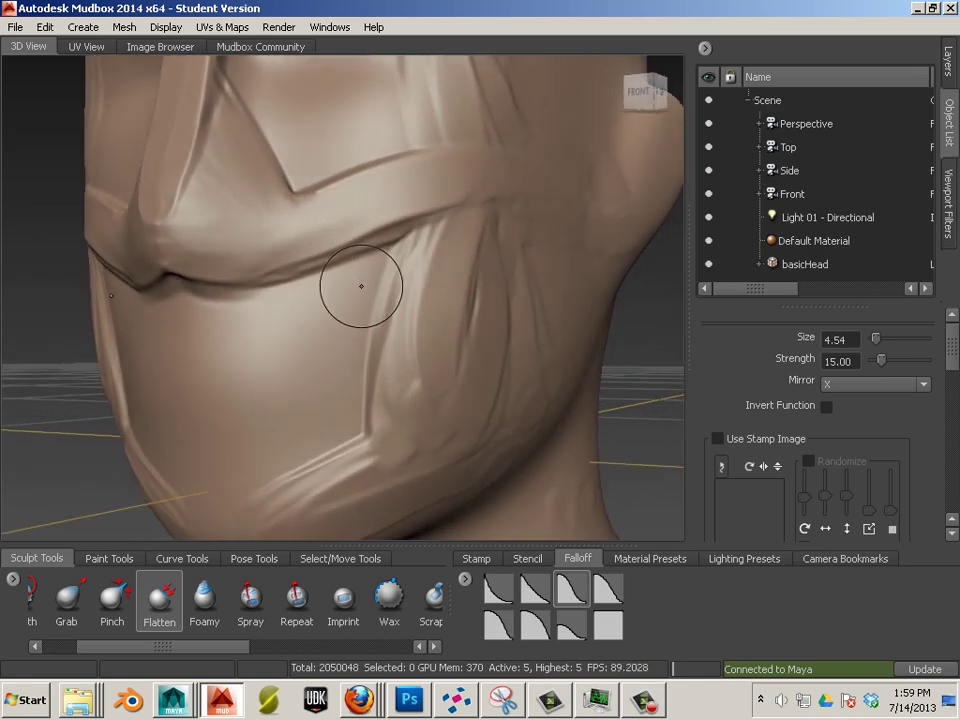
Reduce the brush size to about 2.34
key(bracketleft)
key(bracketleft)
key(bracketleft)
key(bracketleft)
key(bracketleft)
key(bracketleft)
key(bracketleft)
key(bracketleft)
key(bracketleft)
key(bracketright)
key(bracketright)
key(bracketright)
Switch back to the Wax brush and set its strength to 1
drag(113, 650, 160, 648)
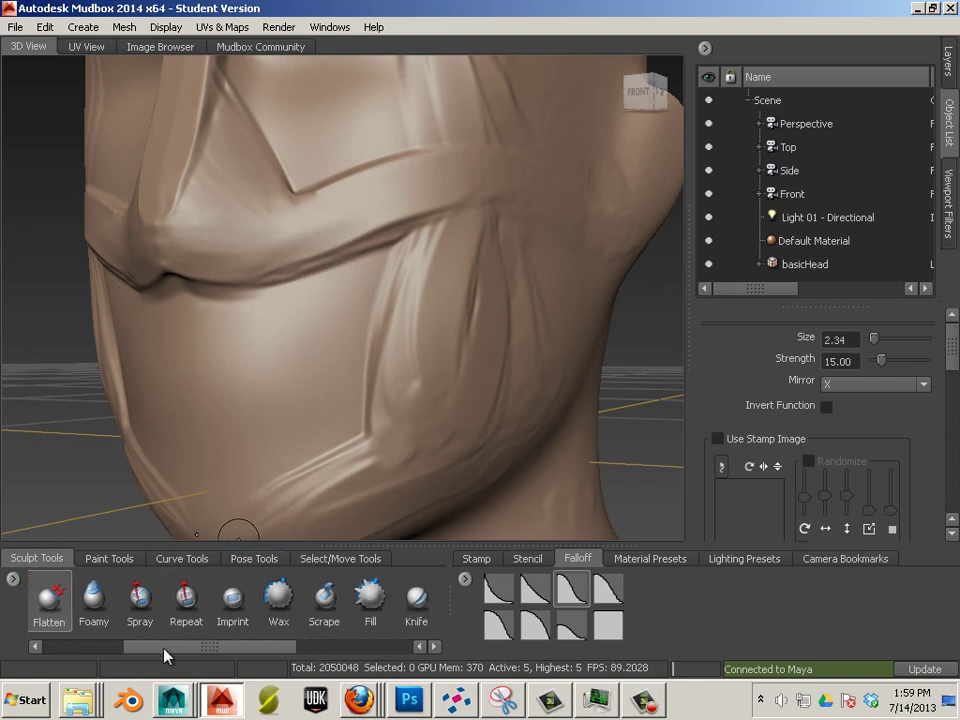
click(282, 600)
mouse_move(323, 281)
mouse_down()
mouse_move(375, 255)
mouse_move(300, 289)
mouse_move(404, 230)
mouse_move(383, 292)
mouse_move(362, 315)
mouse_move(373, 310)
mouse_up()
key(ctrl+z)
key(ctrl+z)
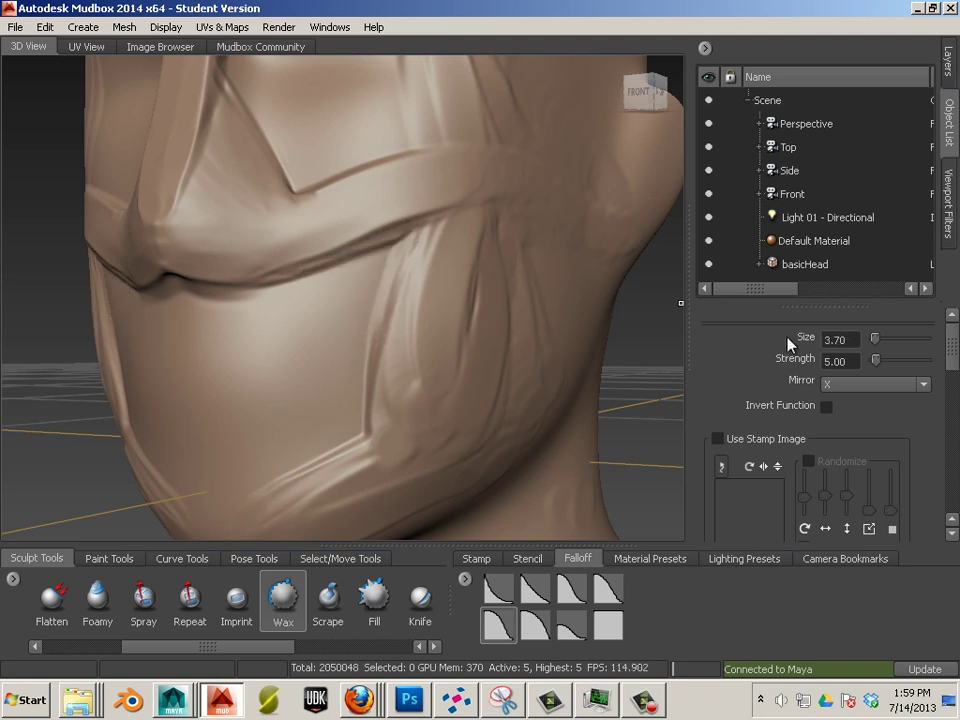
drag(851, 362, 825, 367)
text(1)
click(850, 340)
Sculpt a crisp plane along the underside of the cheekbone ridge to the mouth with repeated Wax strokes
drag(333, 263, 360, 259)
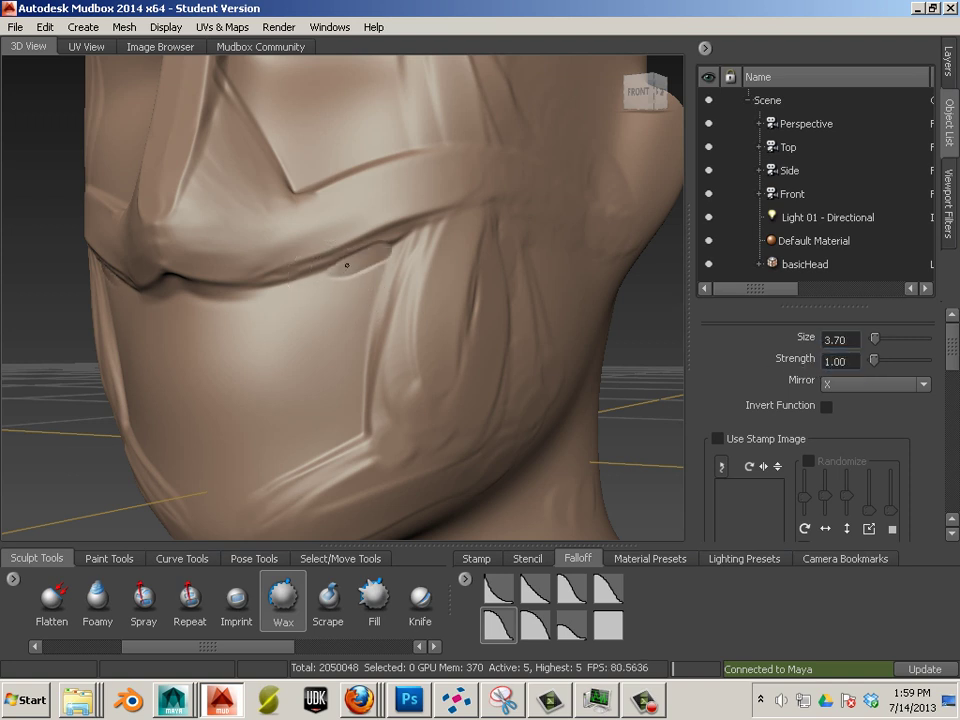
drag(408, 228, 278, 283)
drag(378, 252, 243, 296)
drag(308, 276, 208, 298)
drag(350, 257, 216, 290)
mouse_move(408, 235)
mouse_down()
mouse_move(270, 279)
mouse_move(310, 262)
mouse_up()
drag(431, 221, 257, 285)
mouse_move(425, 222)
mouse_down()
mouse_move(193, 289)
mouse_move(211, 292)
mouse_move(190, 284)
mouse_move(215, 297)
mouse_move(176, 274)
mouse_move(219, 290)
mouse_up()
drag(219, 290, 372, 238)
drag(216, 289, 394, 229)
drag(229, 290, 396, 227)
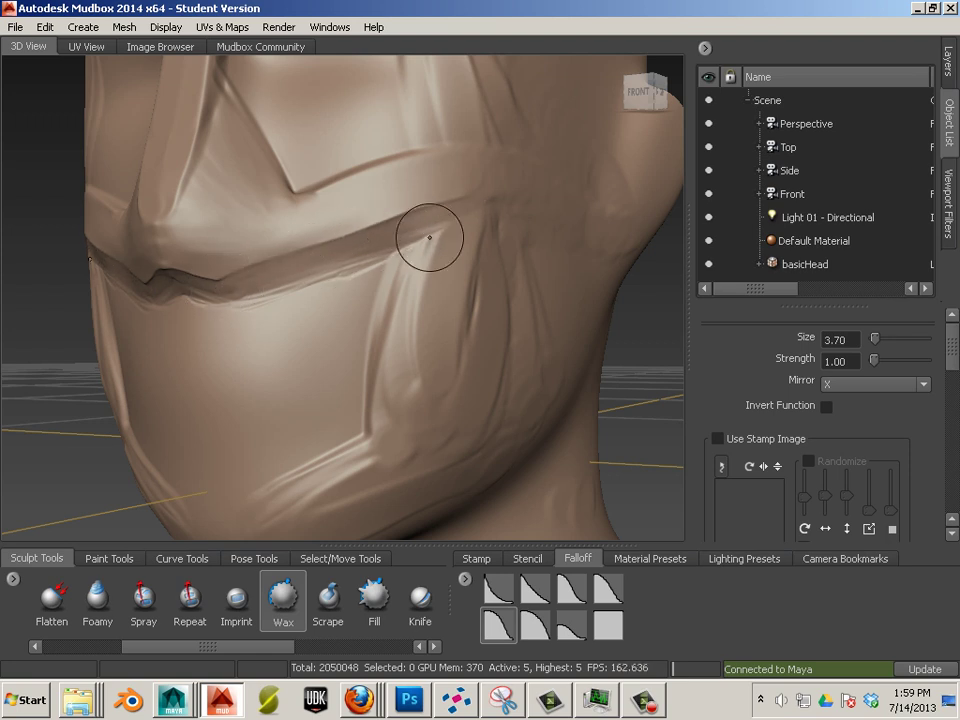
Sharpen the lower and upper edges of the cheekbone ridge with the Pinch brush, reducing its size to about 2.18
mouse_move(290, 378)
alt+mouse_down()
mouse_move(315, 377)
mouse_move(306, 392)
alt+mouse_up()
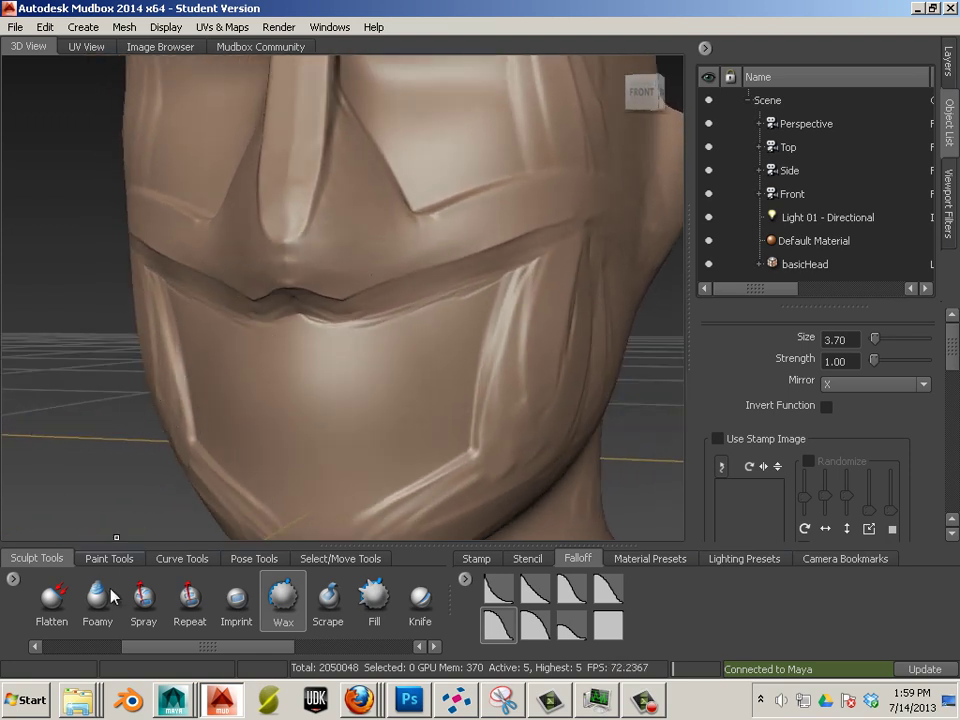
drag(267, 650, 172, 650)
click(184, 608)
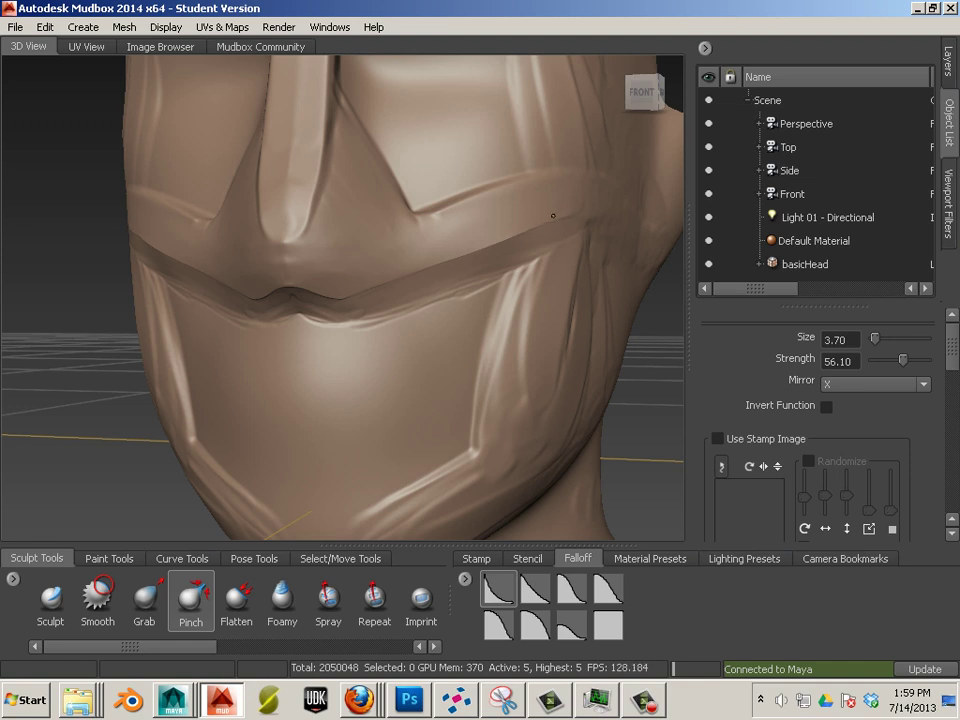
mouse_move(351, 297)
alt+mouse_down()
mouse_move(465, 208)
mouse_move(403, 300)
mouse_move(446, 309)
mouse_move(407, 304)
alt+mouse_up()
key(b)
drag(410, 301, 399, 310)
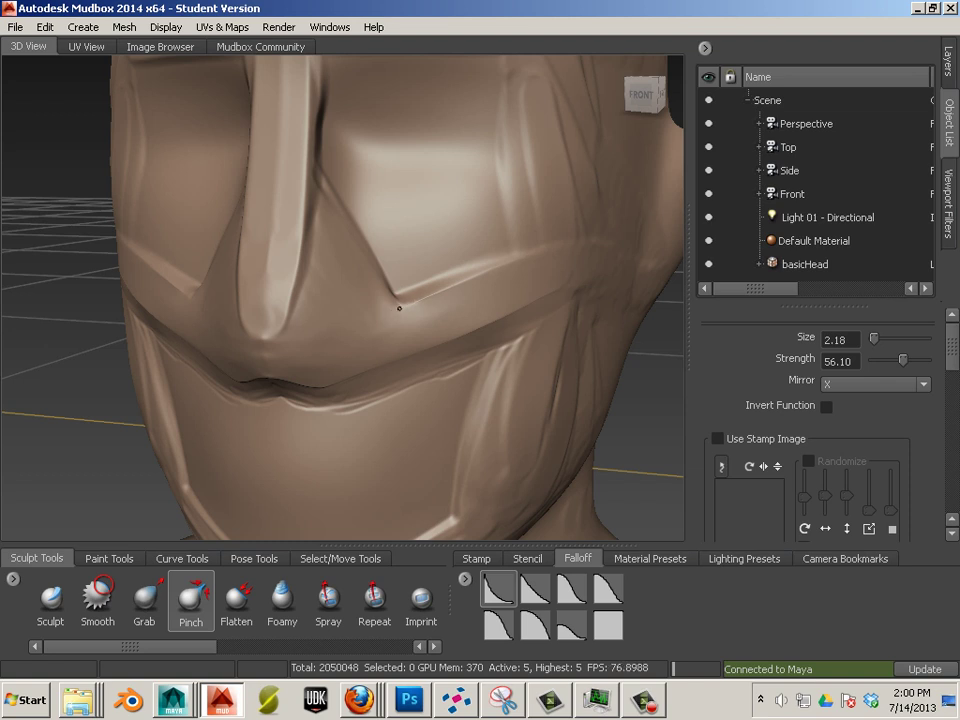
mouse_move(364, 392)
alt+mouse_down()
mouse_move(321, 403)
mouse_move(166, 404)
alt+mouse_up()
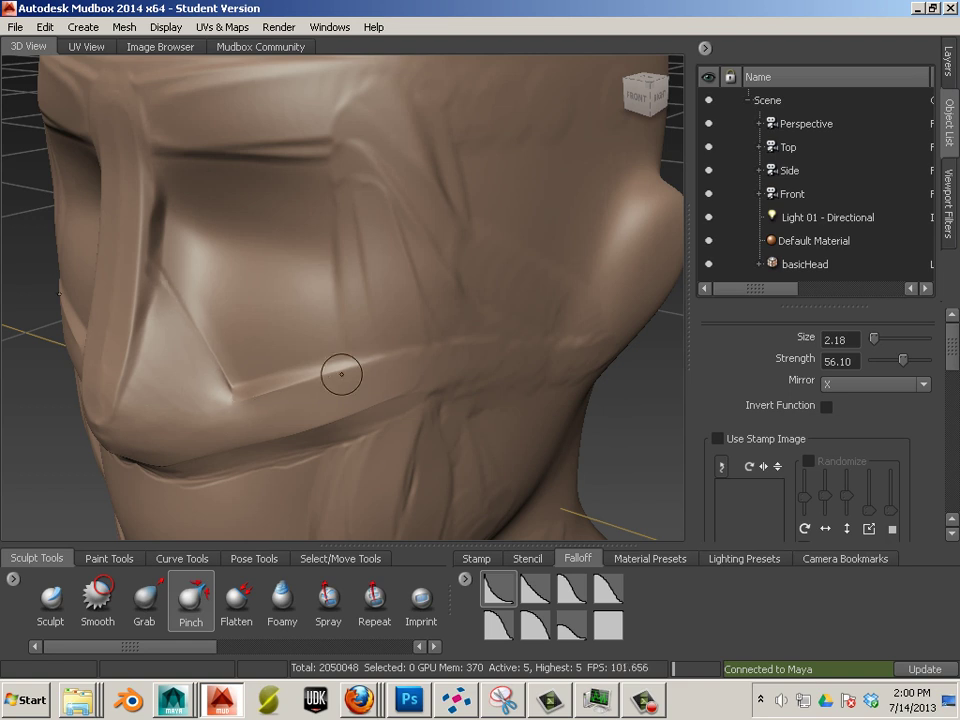
alt+drag(303, 389, 276, 369)
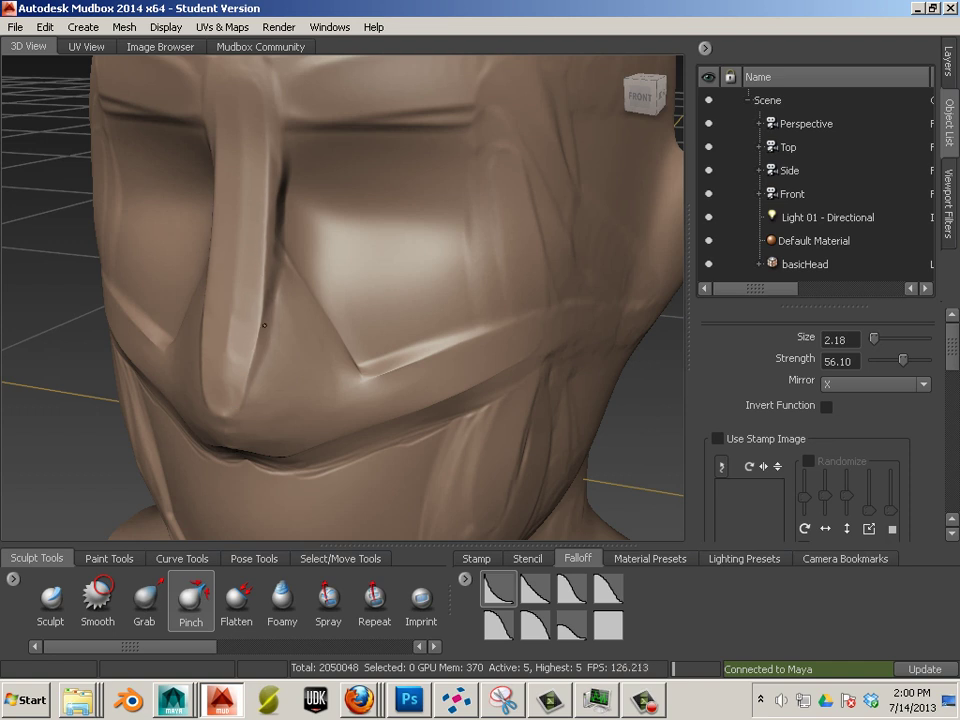
Smooth the surface of the nose bridge and pinch the edges around its rounded tip
alt+drag(218, 419, 264, 424)
shift+drag(403, 279, 399, 311)
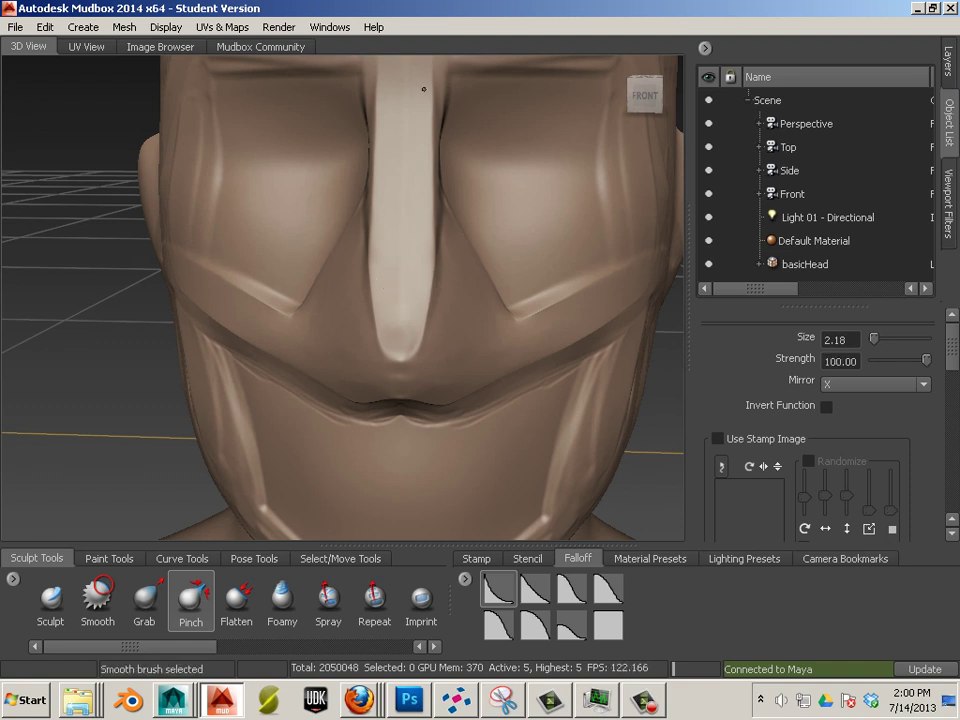
mouse_move(423, 81)
shift+mouse_down()
mouse_move(395, 242)
mouse_move(403, 296)
shift+mouse_up()
shift+drag(456, 274, 444, 280)
shift+drag(428, 362, 432, 358)
drag(422, 314, 386, 364)
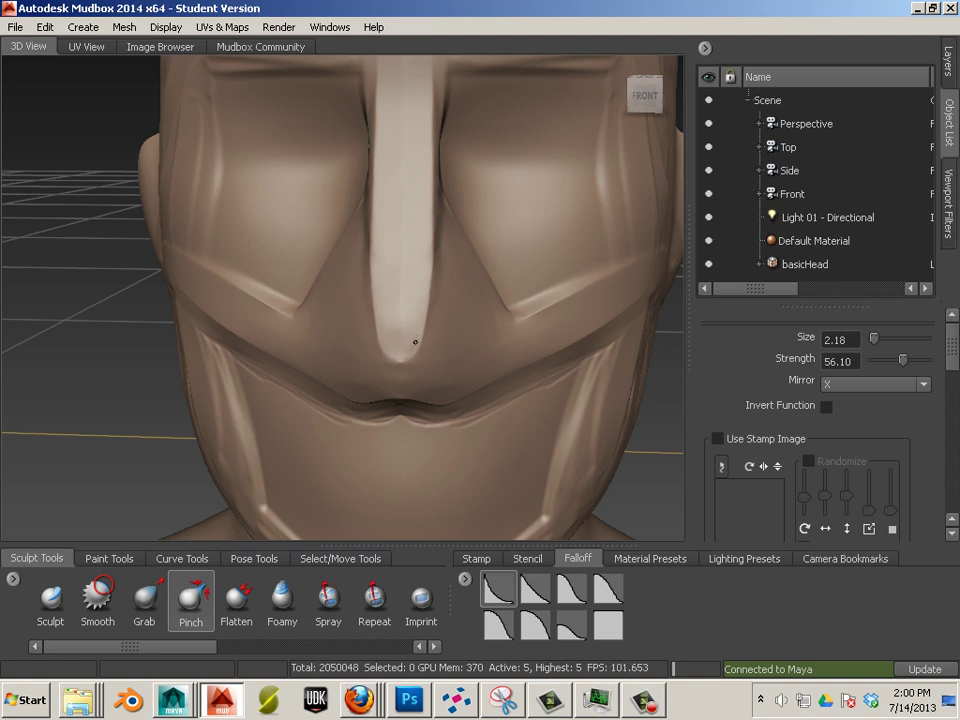
mouse_move(408, 352)
mouse_down()
mouse_move(400, 353)
mouse_move(435, 364)
mouse_up()
Smooth the side of the nose and clean up the rough area beneath the mouth ridge with Flatten and Smooth
mouse_move(465, 421)
alt+mouse_down()
mouse_move(473, 391)
mouse_move(454, 386)
mouse_move(459, 392)
alt+mouse_up()
mouse_move(364, 249)
shift+mouse_down()
mouse_move(366, 236)
mouse_move(369, 251)
shift+mouse_up()
click(248, 606)
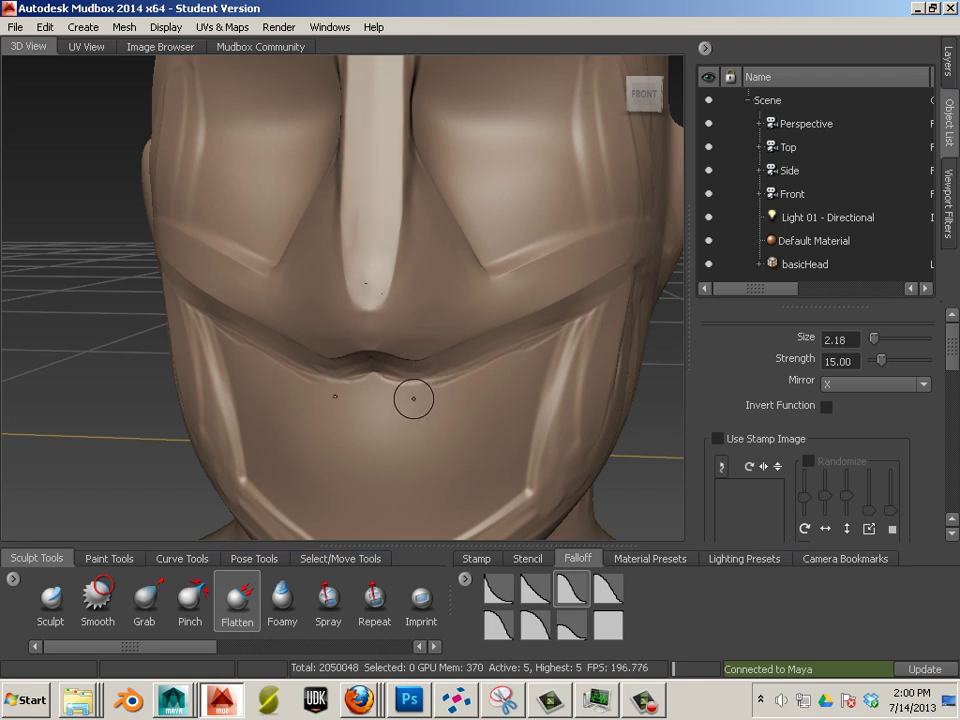
key(shift)
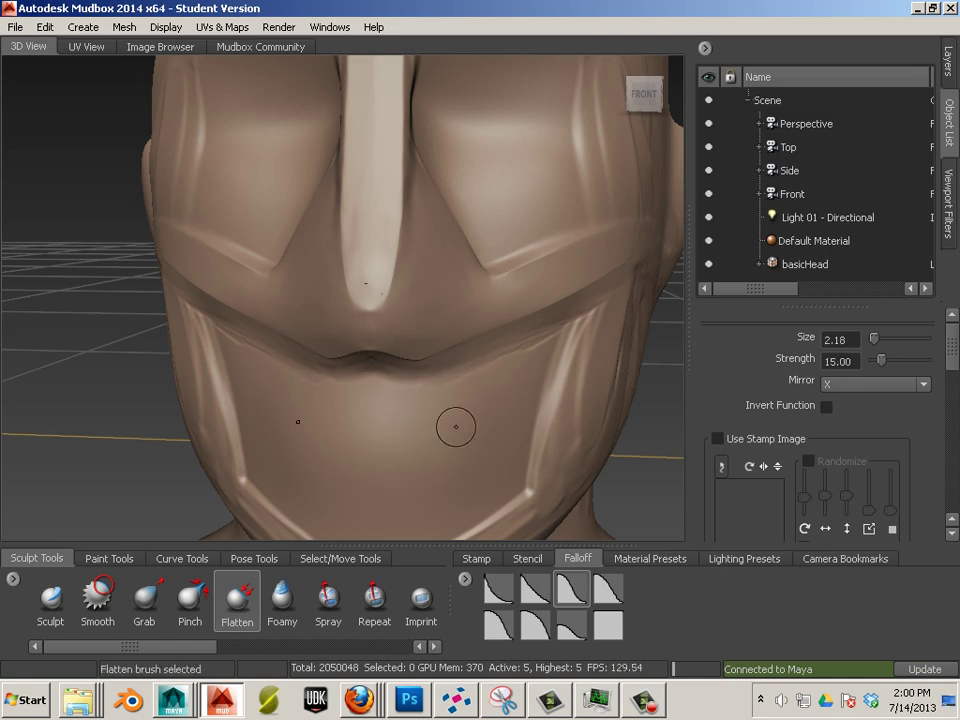
Sharpen the lower edge of the mouth ridge with the Pinch brush and smooth the surface beneath it
mouse_move(454, 424)
alt+mouse_down()
mouse_move(473, 416)
mouse_move(445, 417)
alt+mouse_up()
alt+drag(477, 361, 409, 324)
click(190, 604)
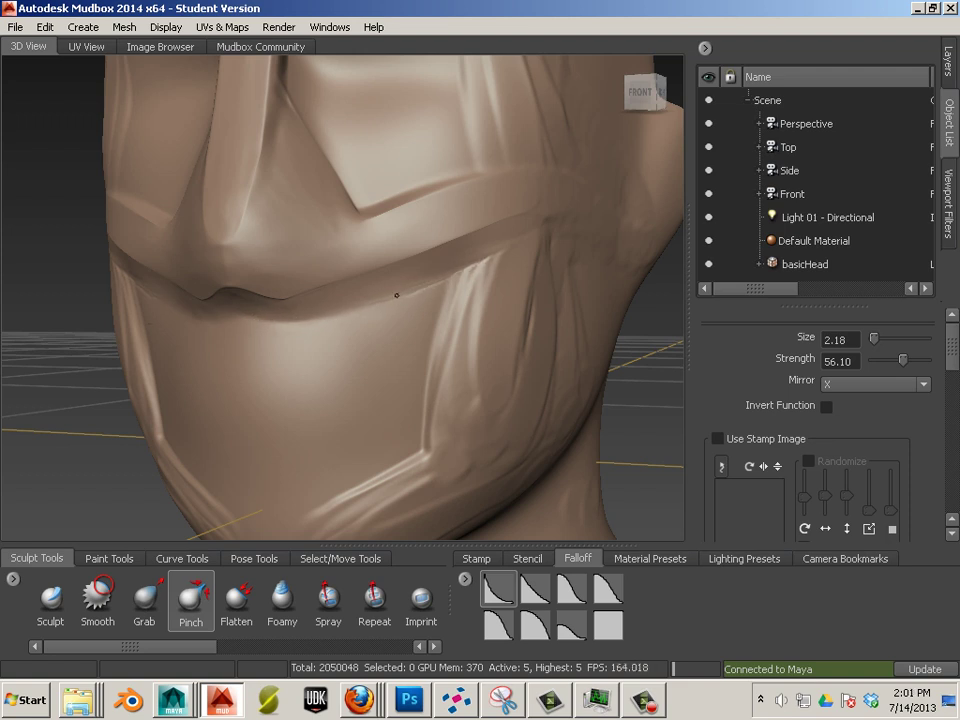
key(shift)
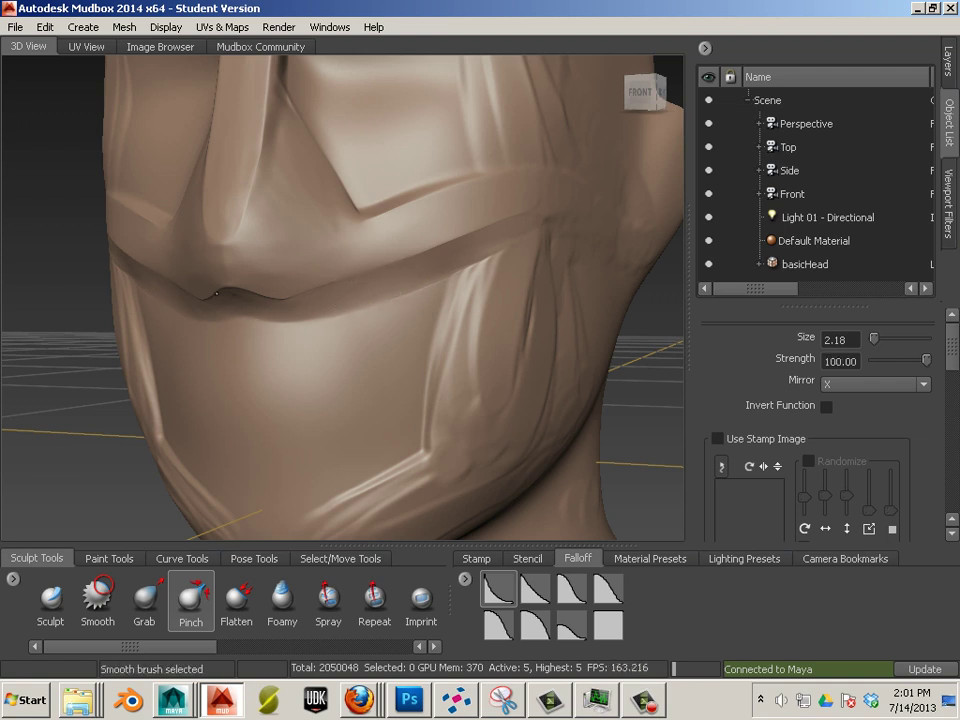
alt+drag(163, 341, 390, 281)
key(shift)
alt+drag(238, 223, 487, 391)
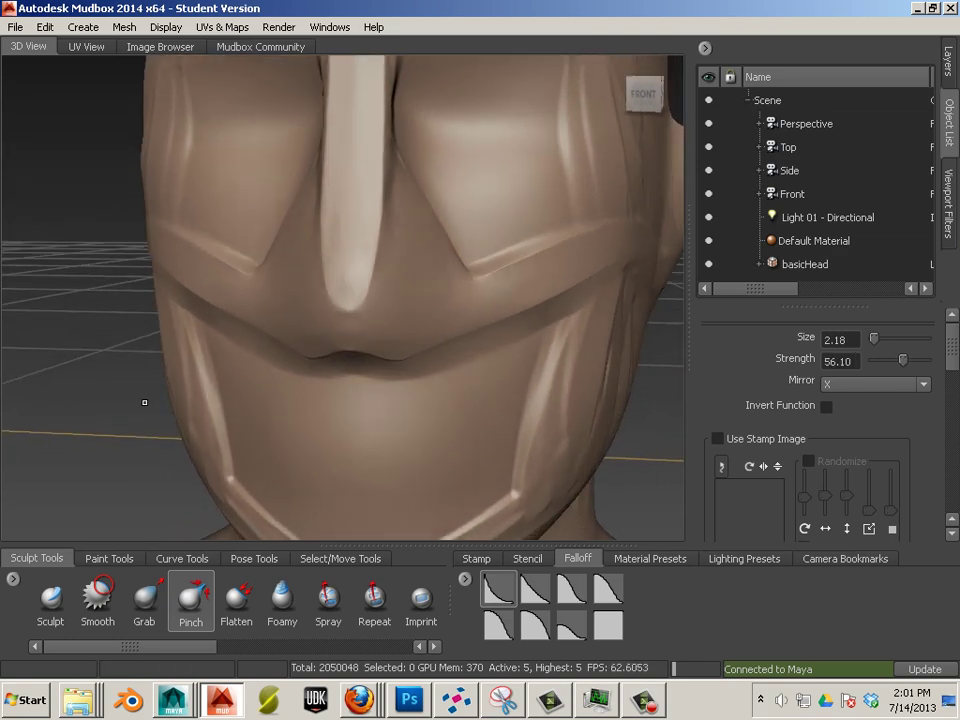
alt+drag(353, 440, 369, 469)
Scrape flat vertical planes into the cheek beside the mouth panel with the Scrape brush at size 3.87
drag(197, 641, 287, 649)
click(309, 598)
mouse_move(435, 422)
alt+mouse_down()
mouse_move(408, 442)
mouse_move(381, 435)
mouse_move(360, 317)
alt+mouse_up()
key(b)
drag(311, 294, 345, 279)
mouse_move(356, 248)
mouse_down()
mouse_move(336, 340)
mouse_move(347, 255)
mouse_move(336, 375)
mouse_up()
drag(356, 291, 318, 448)
drag(371, 253, 349, 384)
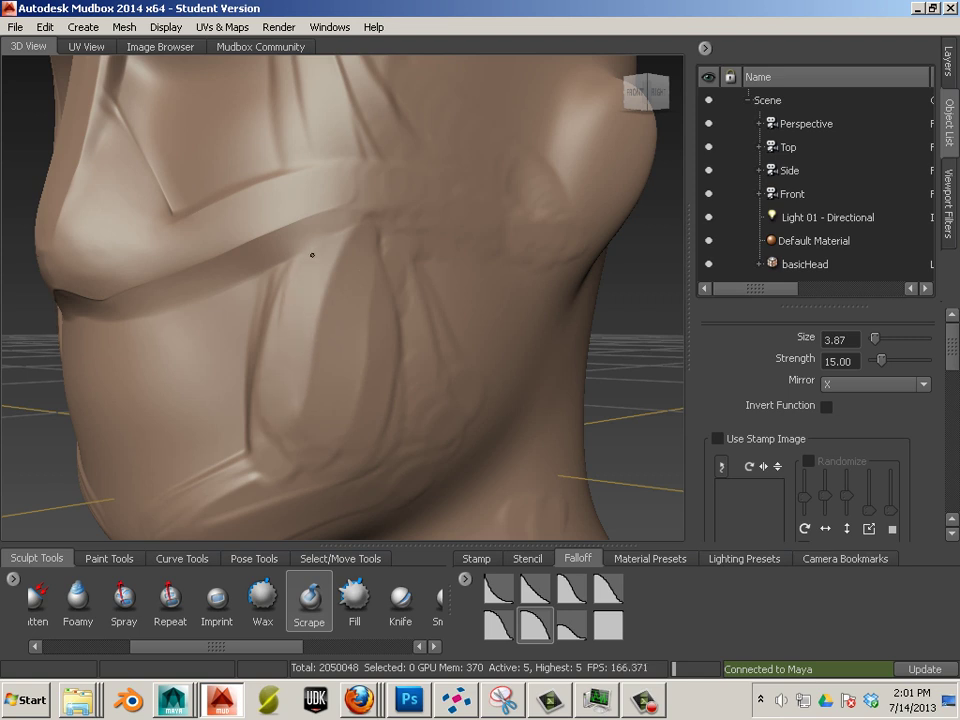
mouse_move(312, 262)
mouse_down()
mouse_move(268, 296)
mouse_move(259, 422)
mouse_move(261, 356)
mouse_up()
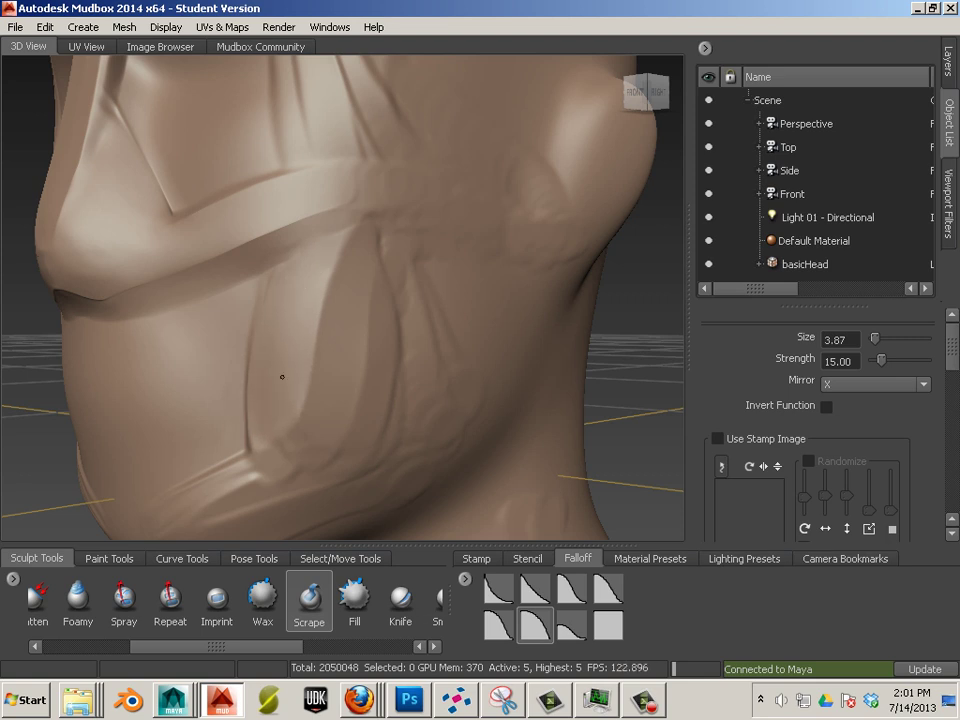
Smooth the rough surface across the side of the cheek behind the scraped planes
mouse_move(282, 375)
alt+mouse_down()
mouse_move(238, 148)
mouse_move(284, 302)
mouse_move(289, 290)
alt+mouse_up()
shift+drag(289, 282, 275, 252)
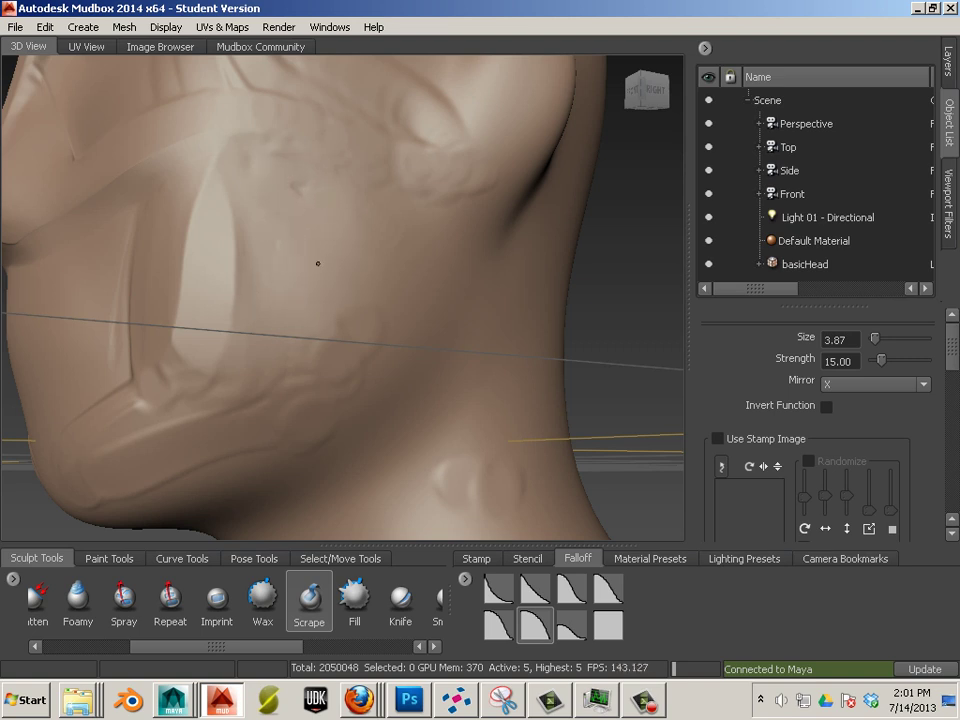
key(shift)
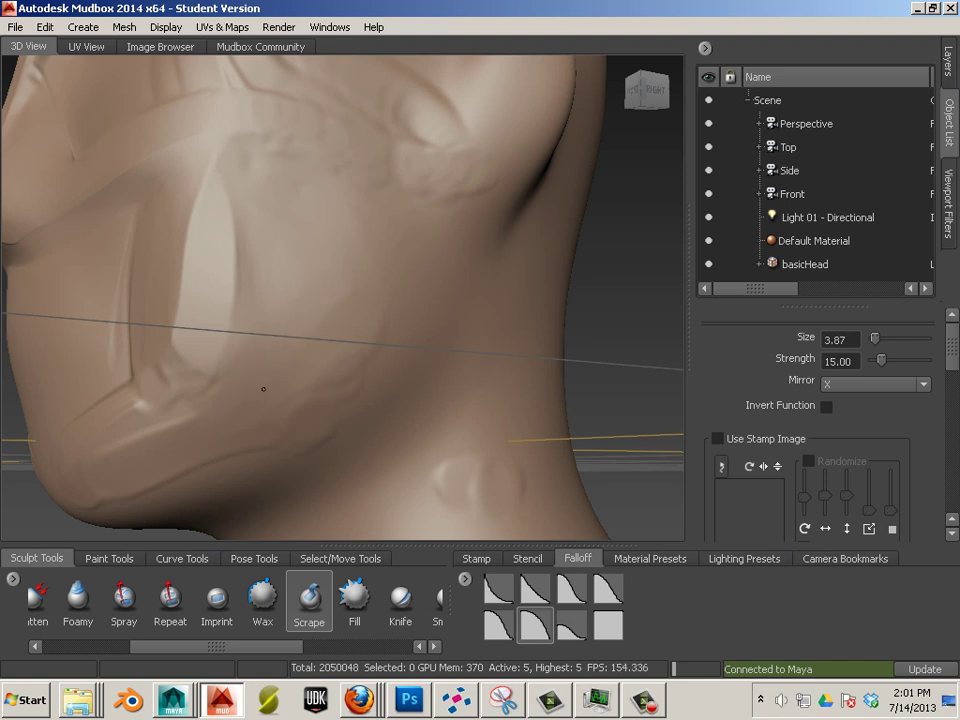
Scrape a clean plane along the jaw from the cheek to the chin and smooth its surface
alt+drag(263, 388, 317, 384)
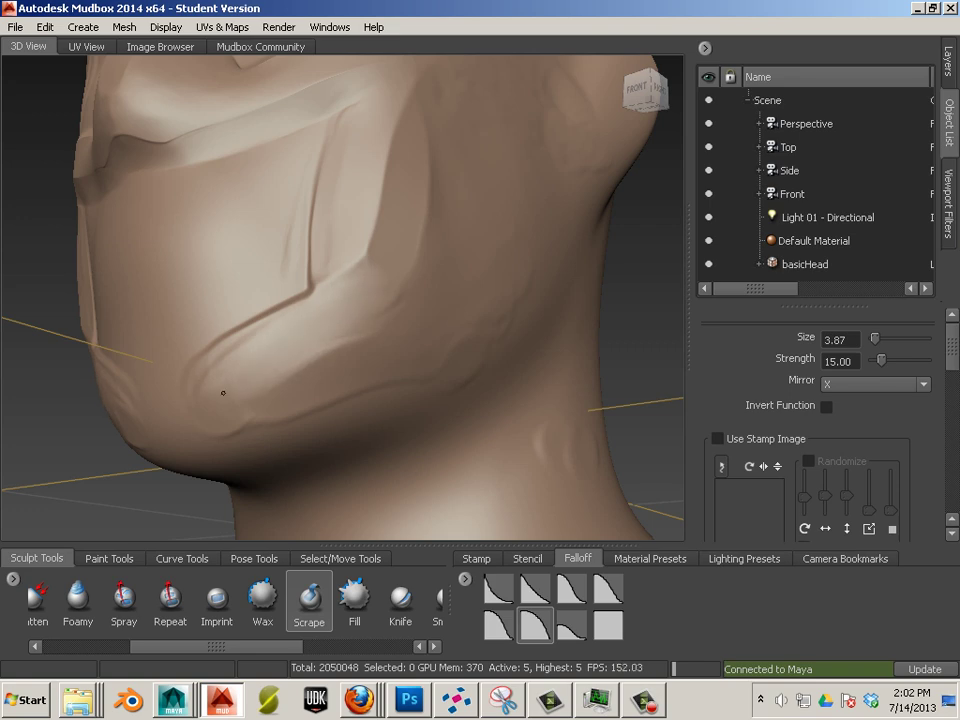
mouse_move(176, 414)
alt+mouse_down()
mouse_move(317, 407)
mouse_move(427, 362)
alt+mouse_up()
key(shift)
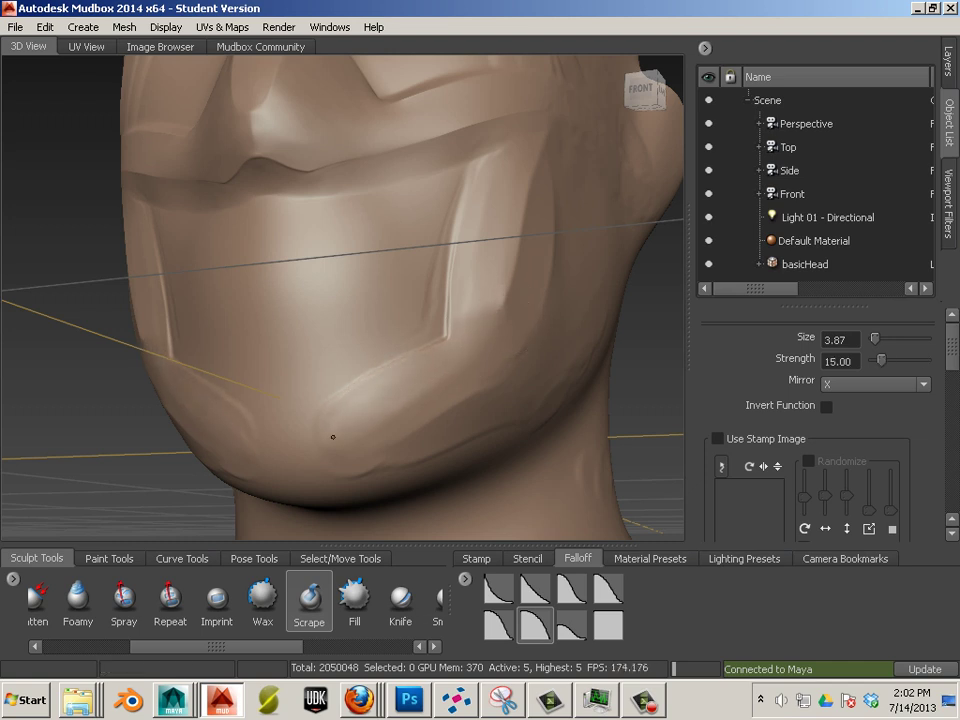
key(shift)
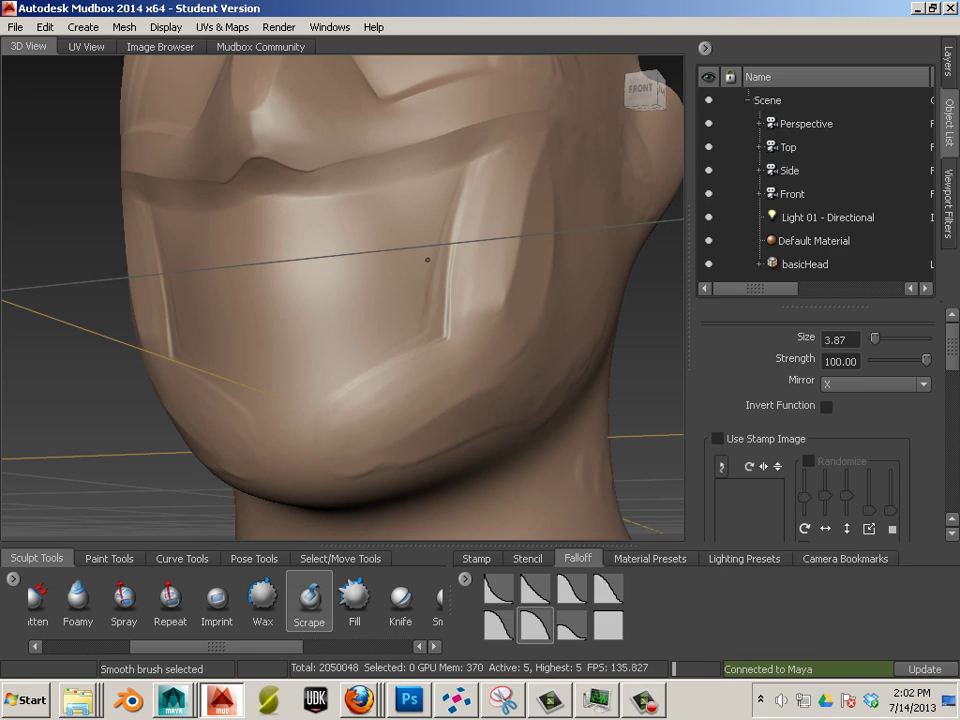
alt+drag(399, 292, 378, 301)
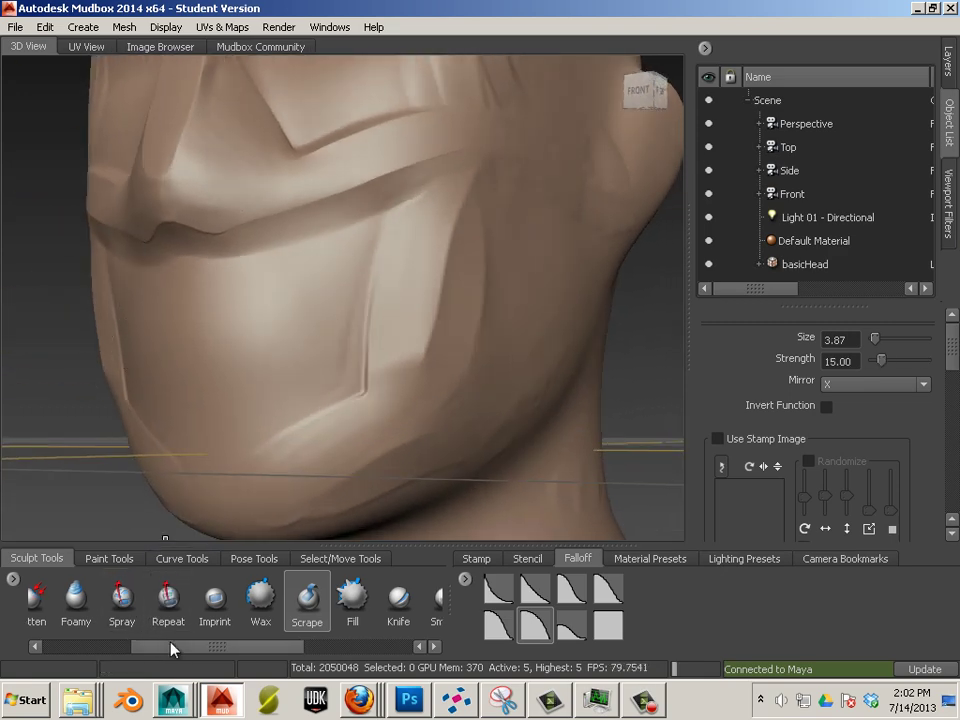
Sharpen the vertical side edge of the mouth panel with the Pinch brush at size 2.28 and strength 63.20
drag(171, 646, 110, 647)
click(125, 605)
mouse_move(325, 256)
alt+mouse_down()
mouse_move(400, 280)
mouse_move(366, 183)
alt+mouse_up()
key(bracketleft)
key(bracketleft)
key(bracketleft)
key(bracketleft)
key(bracketleft)
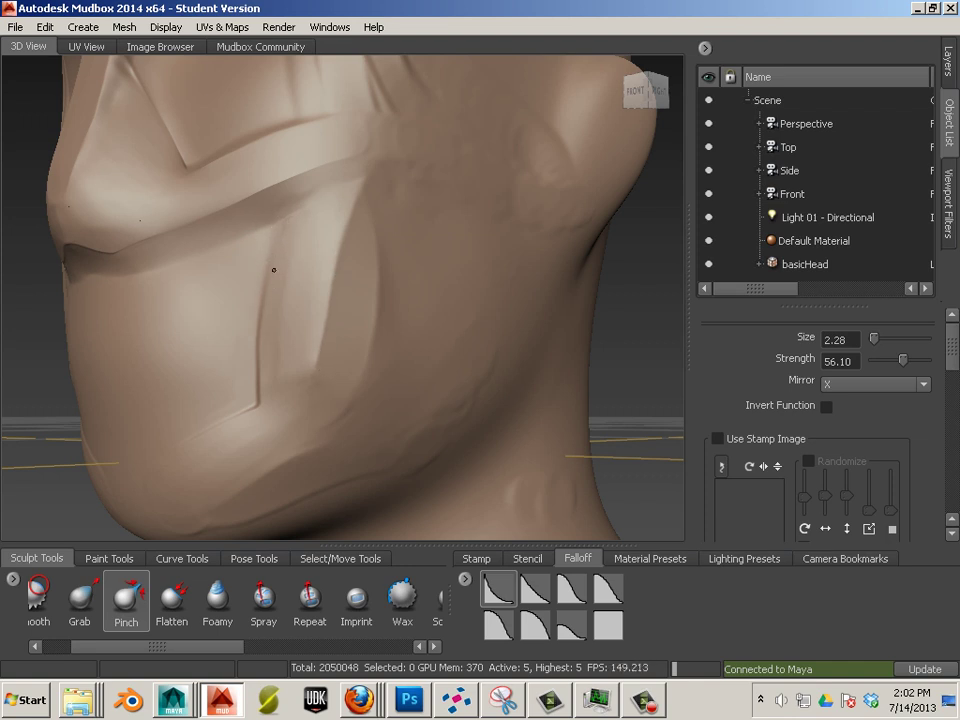
drag(902, 359, 907, 361)
alt+drag(491, 283, 280, 218)
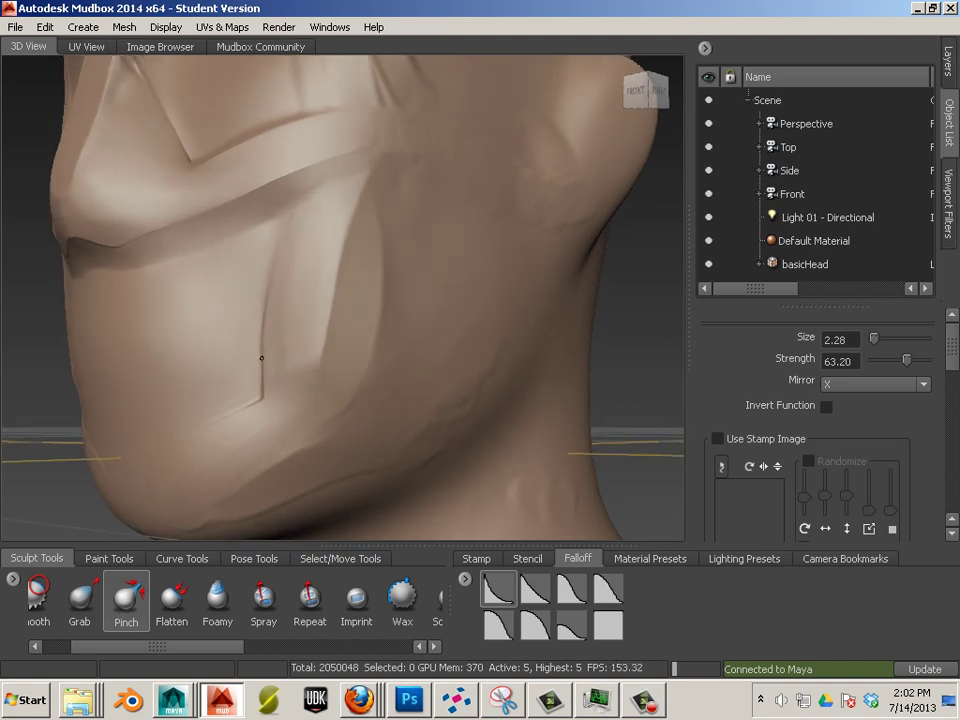
Pinch the lower edge of the mouth panel into a thin crease running from its corner toward the chin
mouse_move(285, 216)
alt+mouse_down()
mouse_move(296, 381)
mouse_move(367, 303)
mouse_move(406, 279)
alt+mouse_up()
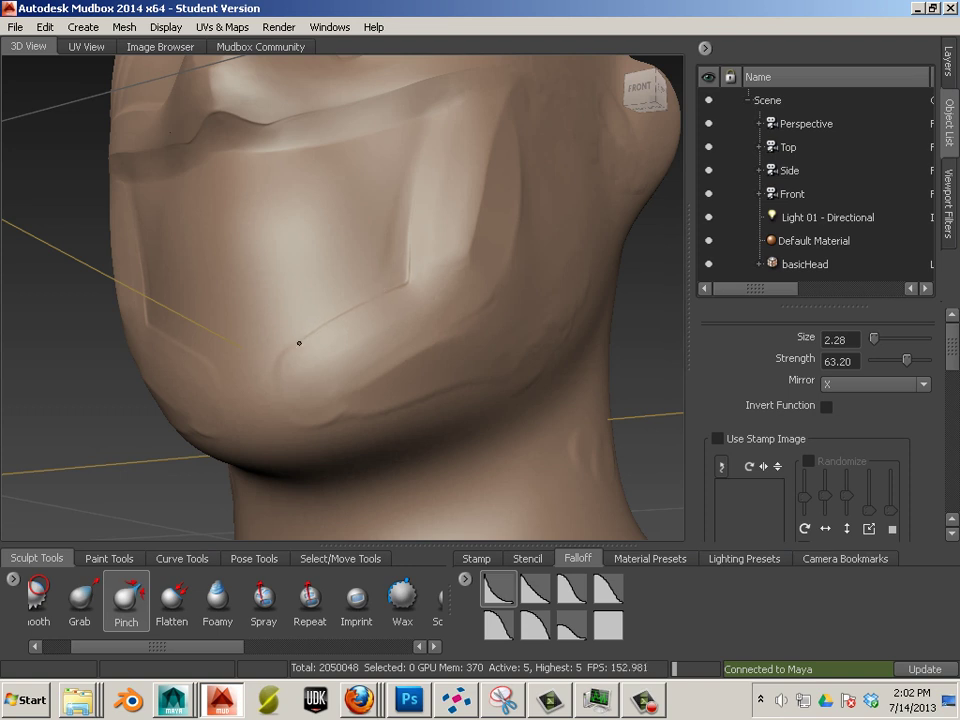
alt+drag(351, 309, 215, 441)
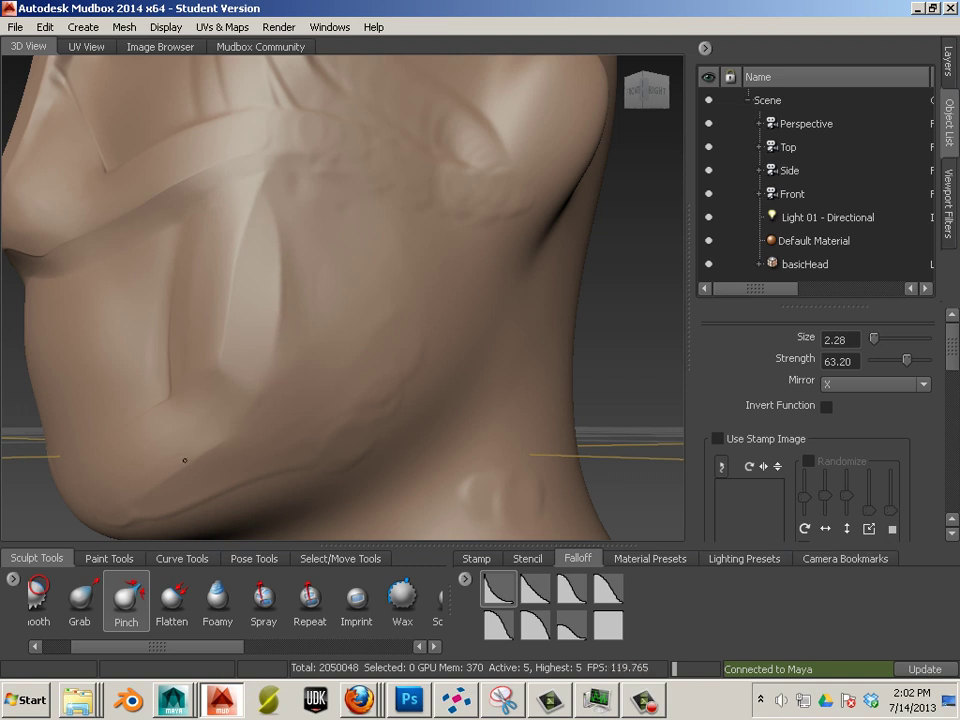
alt+drag(199, 460, 321, 443)
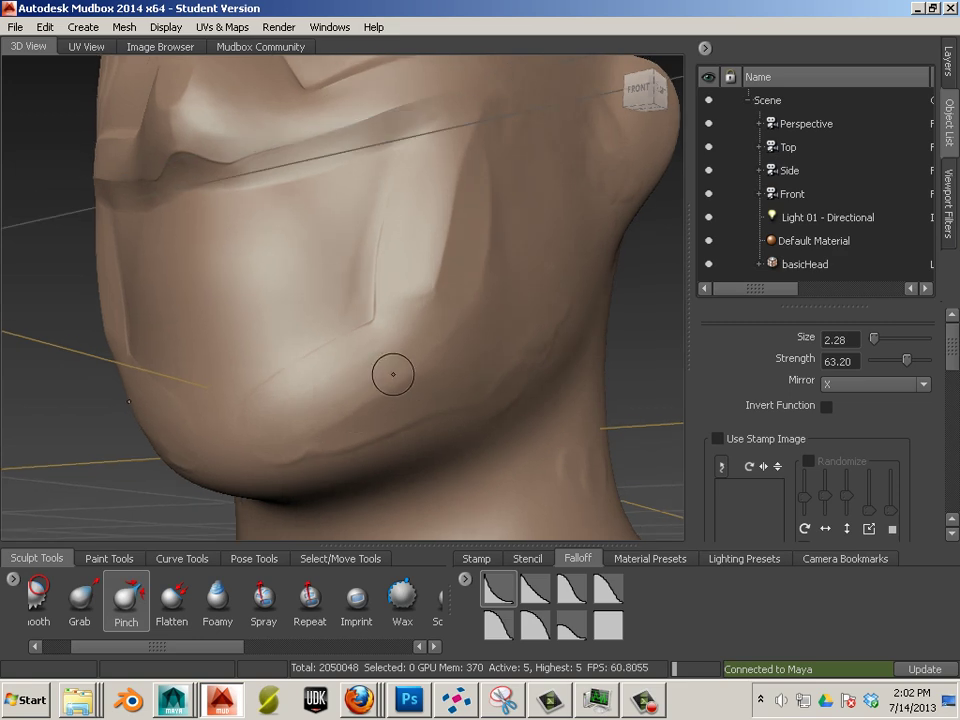
Refine the cheek plane beside the mouth panel by pinching its edges and smoothing its surface
alt+drag(363, 409, 353, 402)
drag(362, 309, 328, 377)
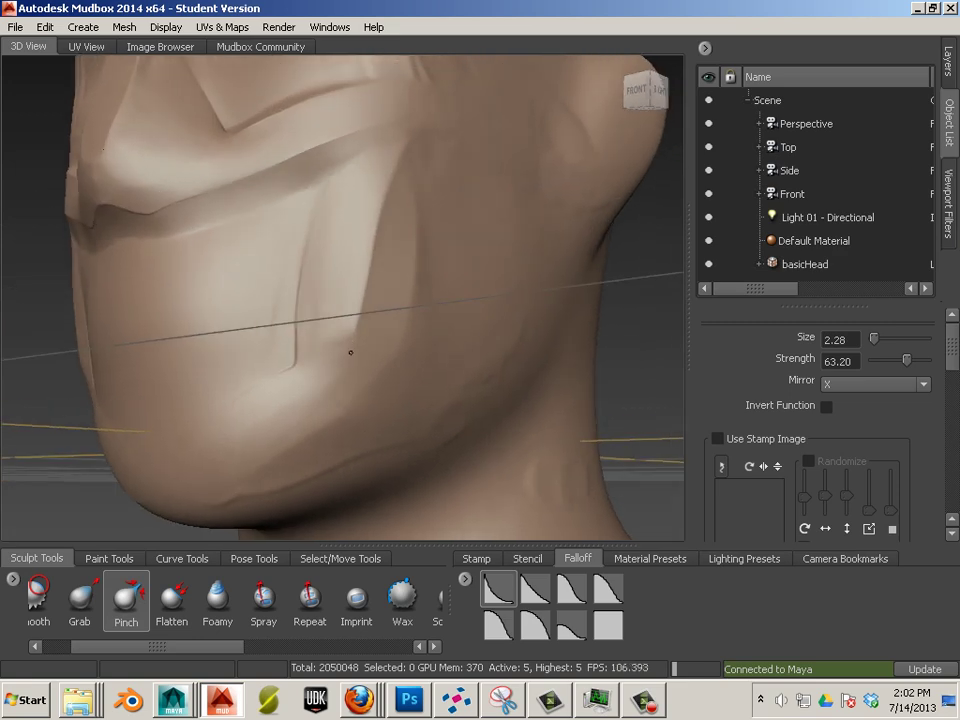
mouse_move(357, 335)
alt+mouse_down()
mouse_move(332, 343)
mouse_move(354, 345)
alt+mouse_up()
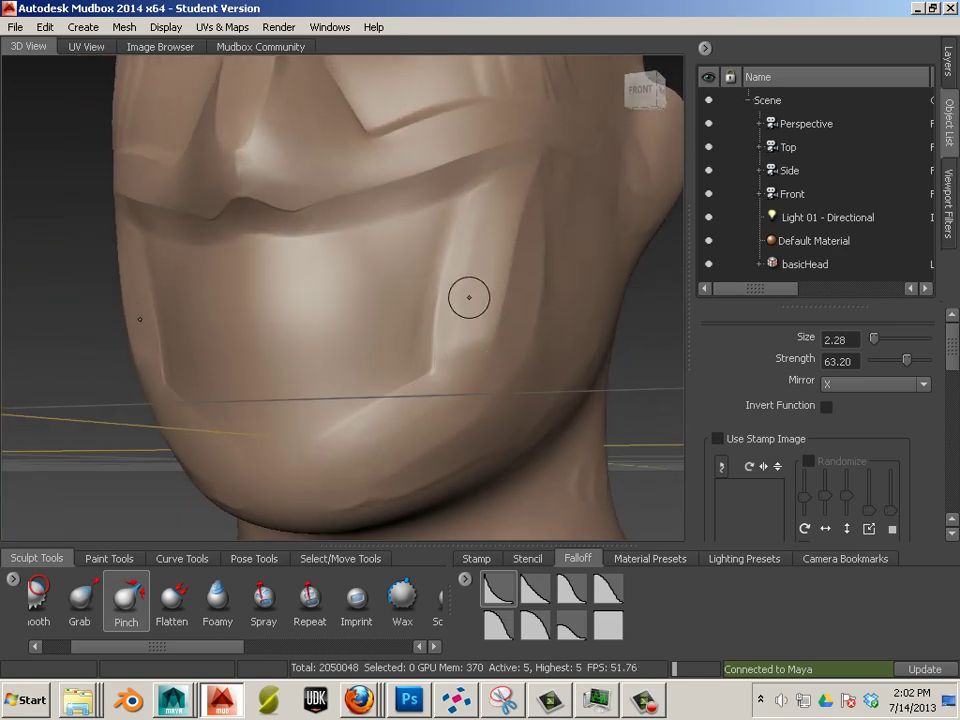
key(shift)
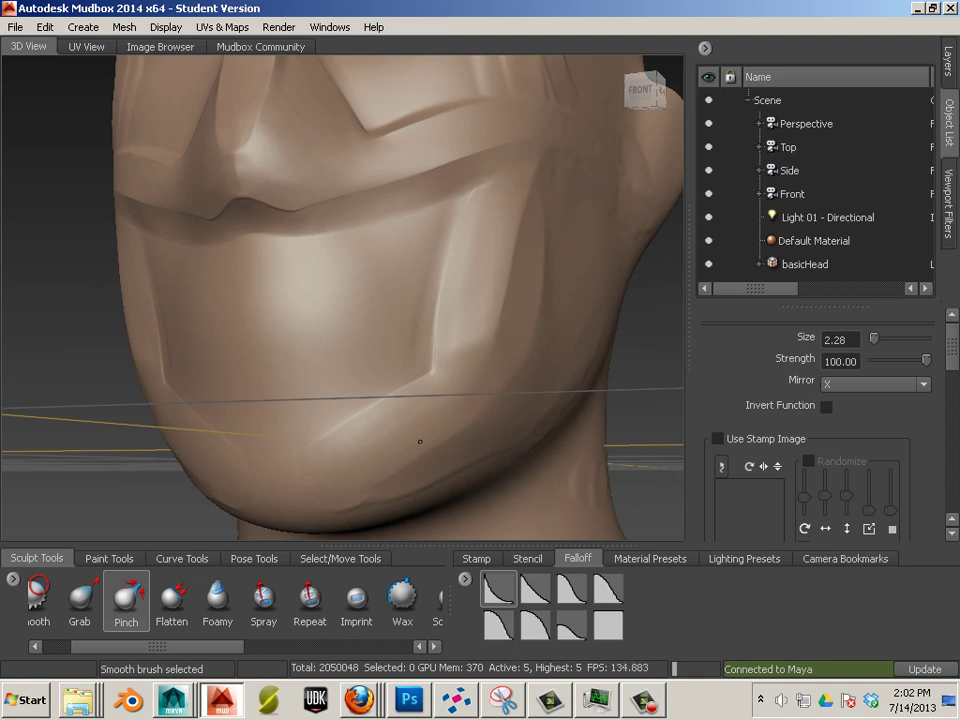
alt+drag(384, 422, 491, 399)
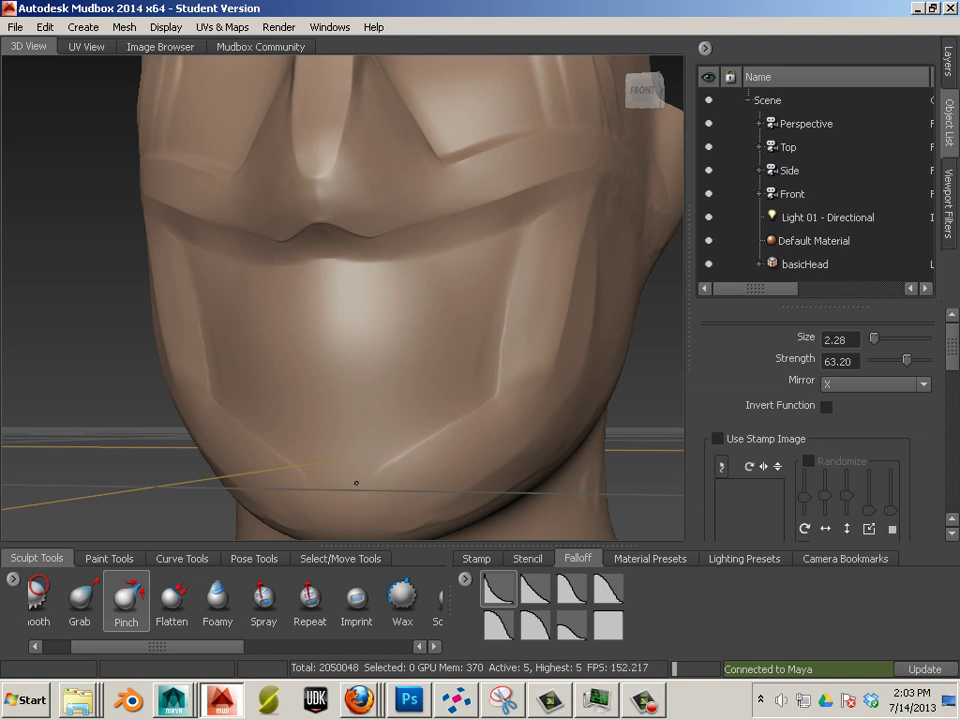
Smooth out the rough creases along the underside of the chin and the lower jawline
key(shift)
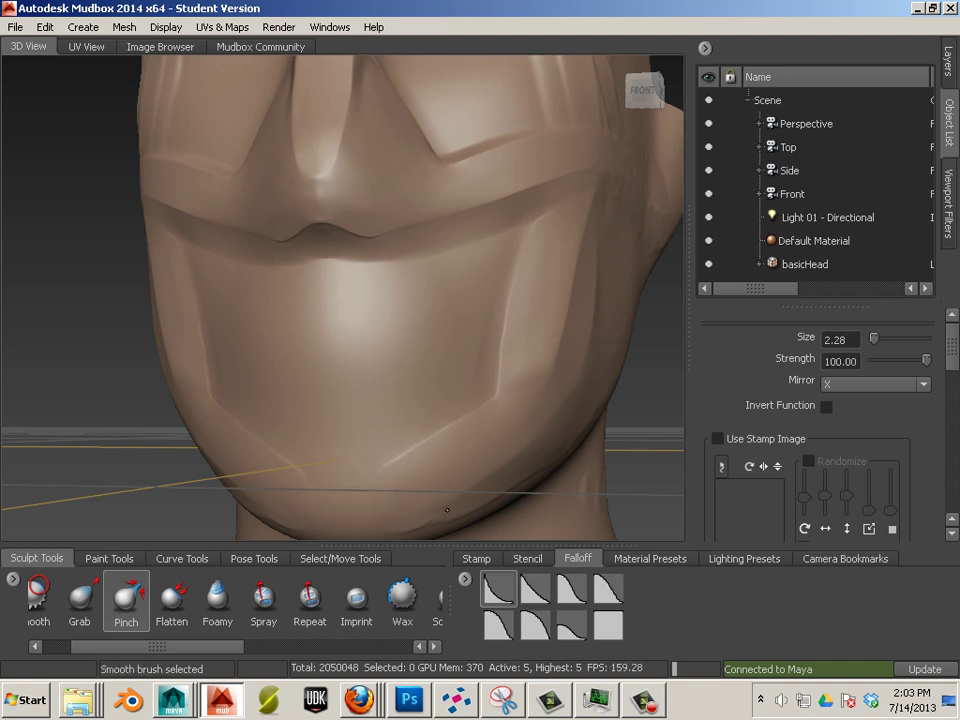
mouse_move(233, 403)
alt+mouse_down()
mouse_move(257, 439)
mouse_move(326, 440)
mouse_move(336, 347)
mouse_move(467, 246)
mouse_move(476, 296)
alt+mouse_up()
key(shift)
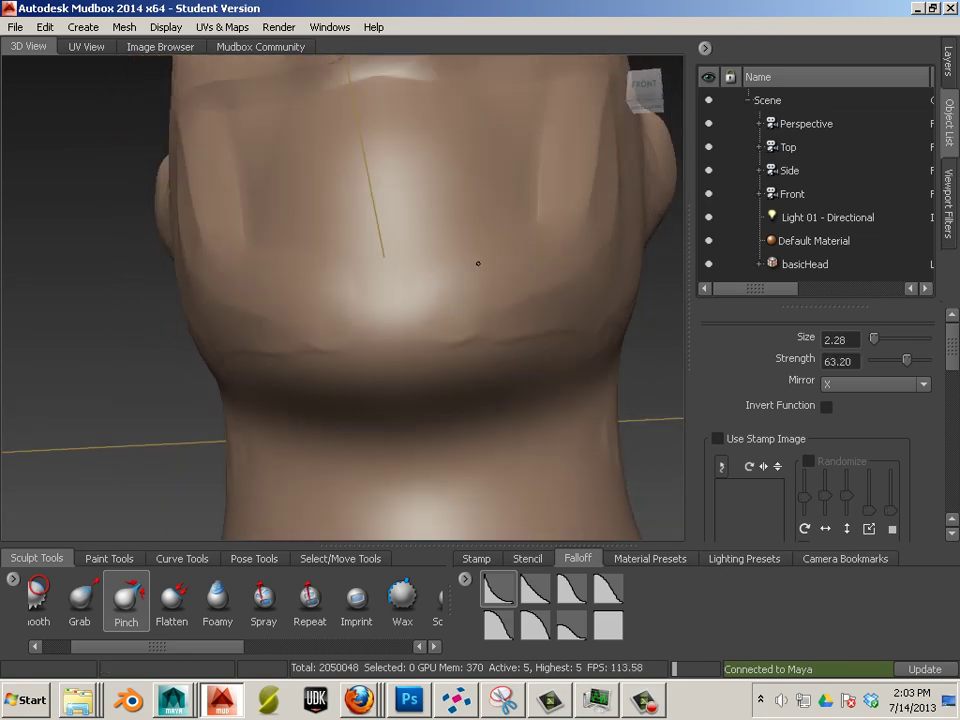
mouse_move(478, 264)
alt+mouse_down()
mouse_move(461, 287)
mouse_move(474, 287)
alt+mouse_up()
key(shift)
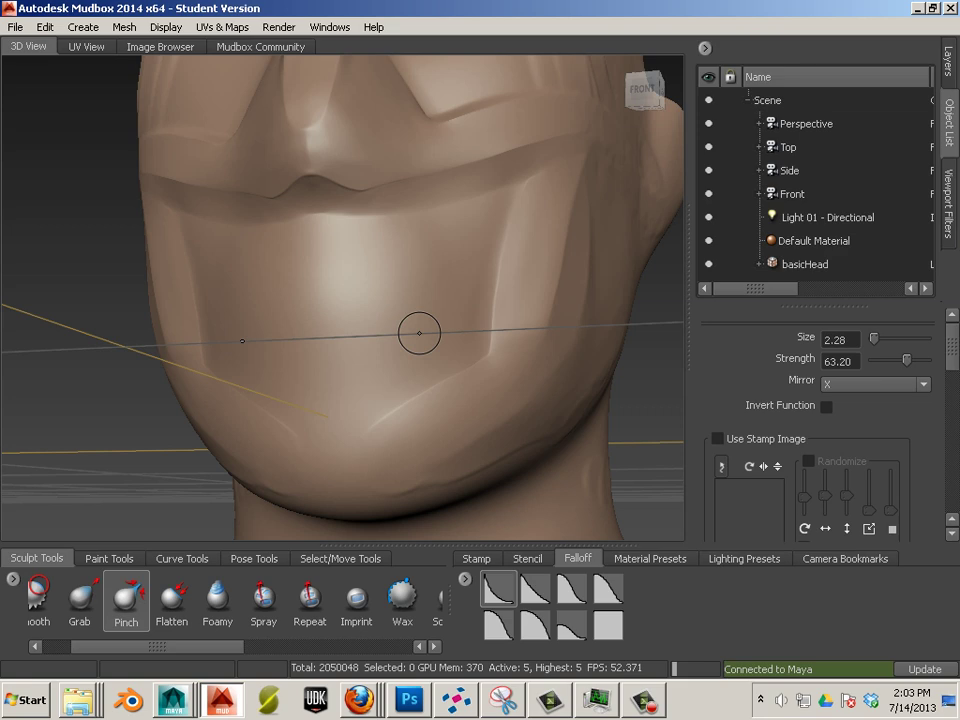
alt+right_drag(419, 333, 298, 260)
alt+drag(297, 258, 332, 268)
alt+right_drag(350, 300, 482, 418)
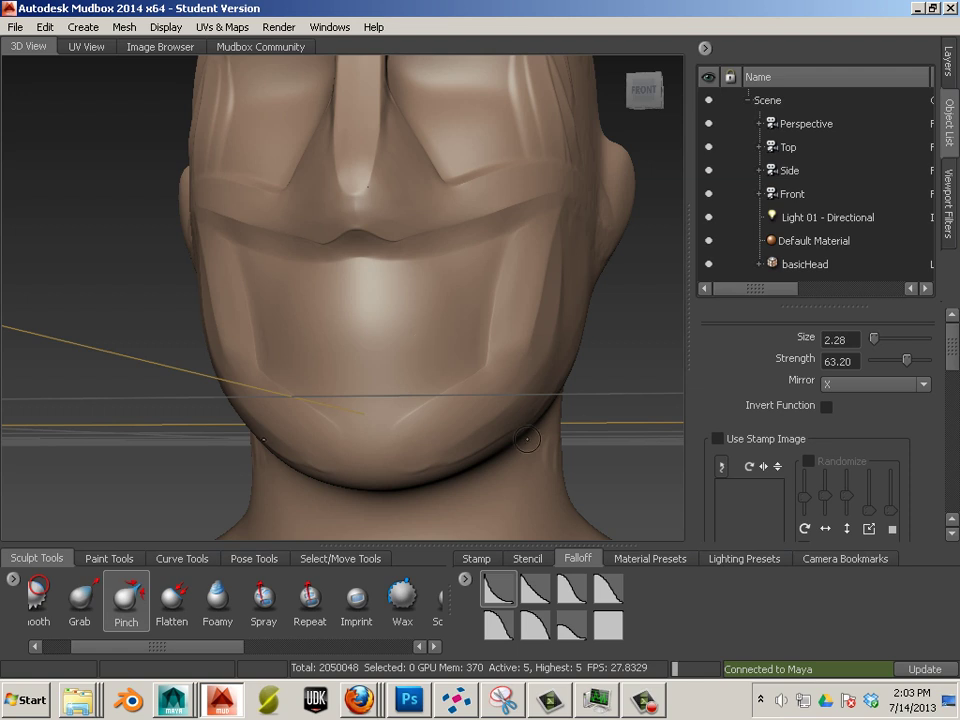
key(shift)
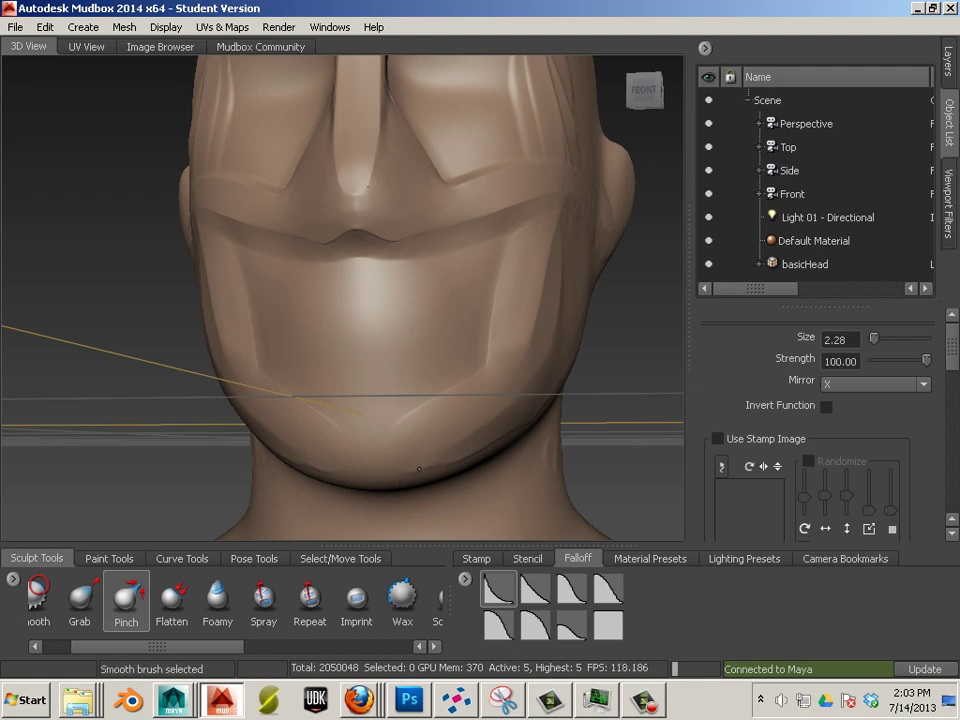
shift+drag(450, 458, 412, 458)
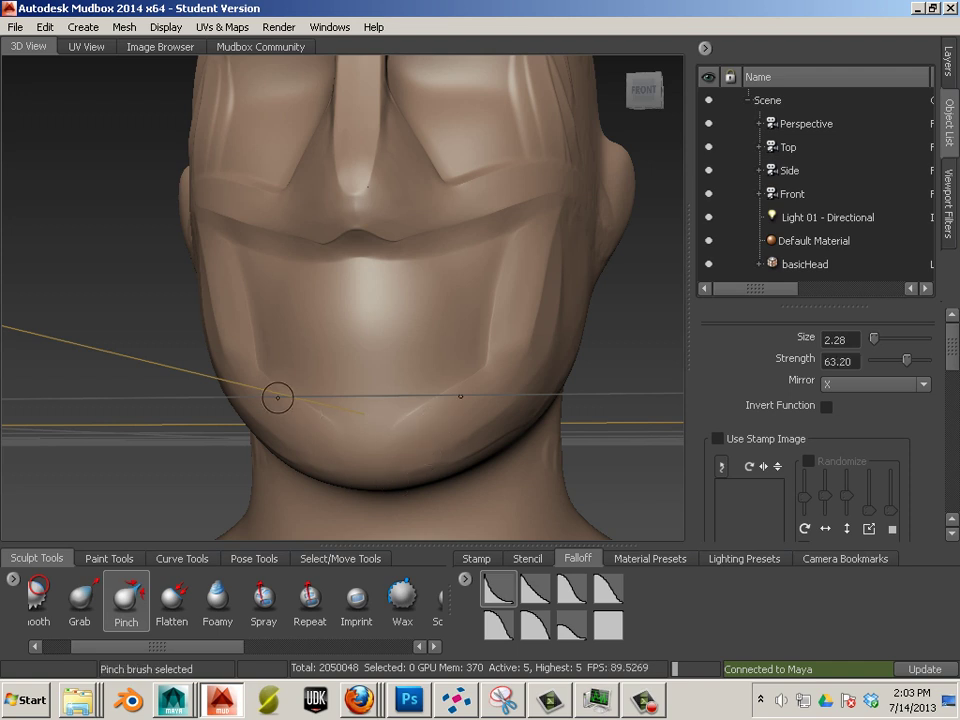